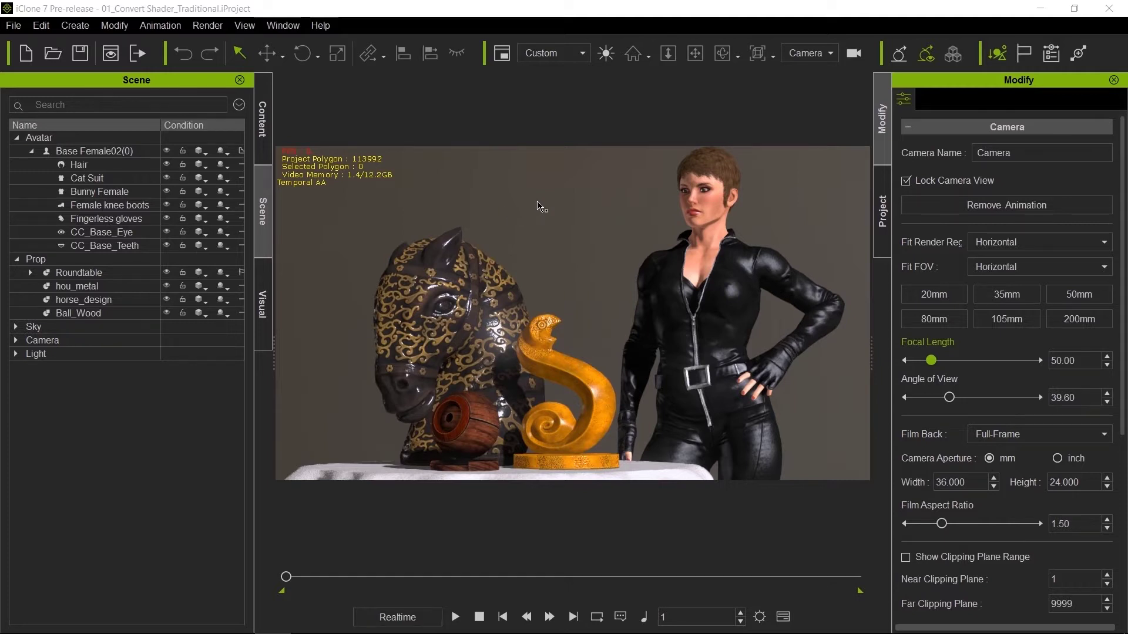
- Change Ball_Wood's material Shader Type from Traditional to PBR
{"action": "left_click", "coordinate": [483, 425]}
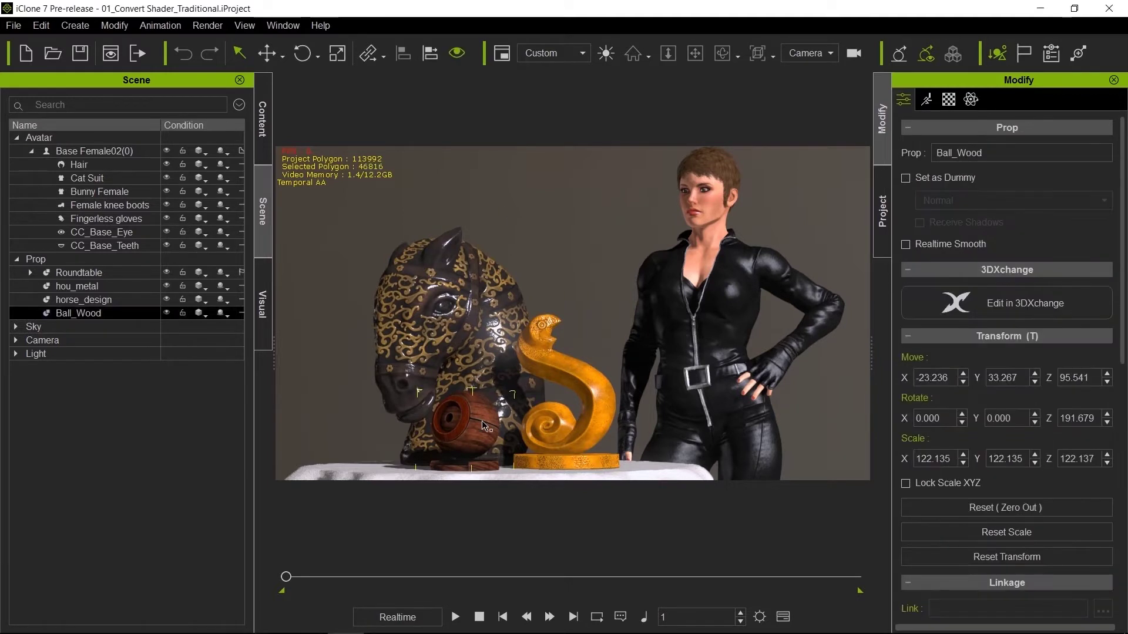
{"action": "left_click", "coordinate": [949, 99]}
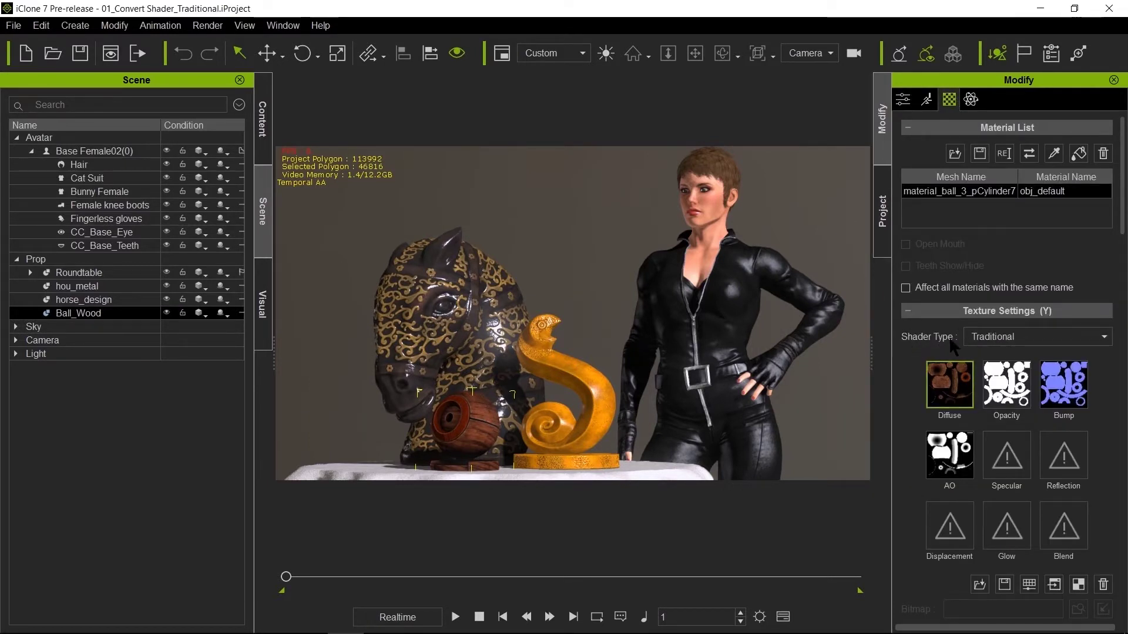
{"action": "left_click", "coordinate": [1003, 341]}
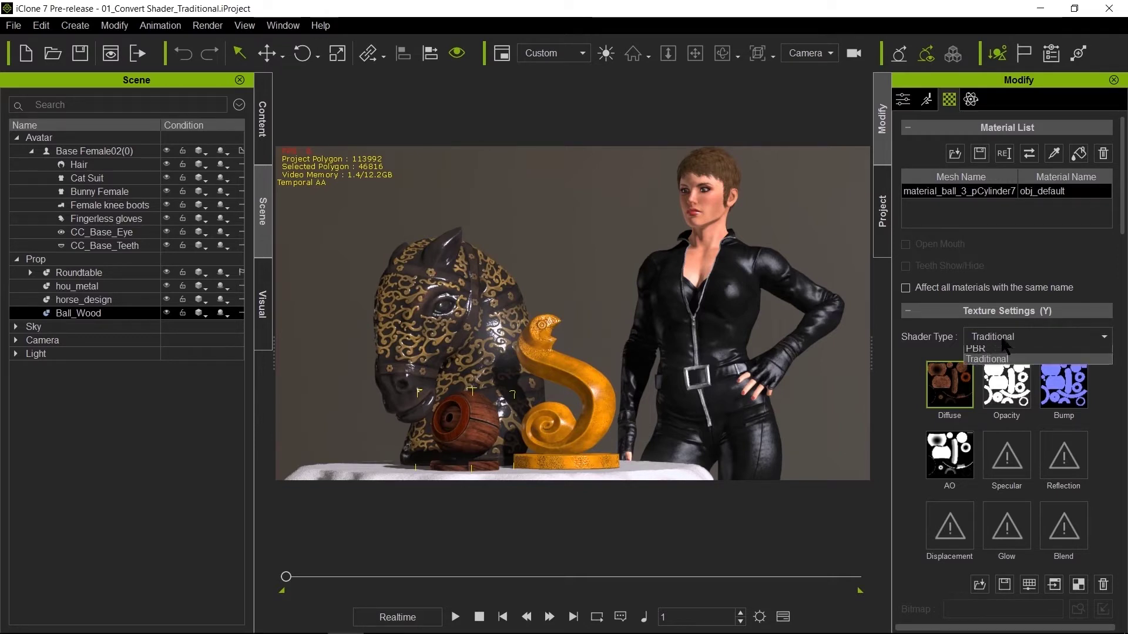
{"action": "left_click", "coordinate": [1003, 351]}
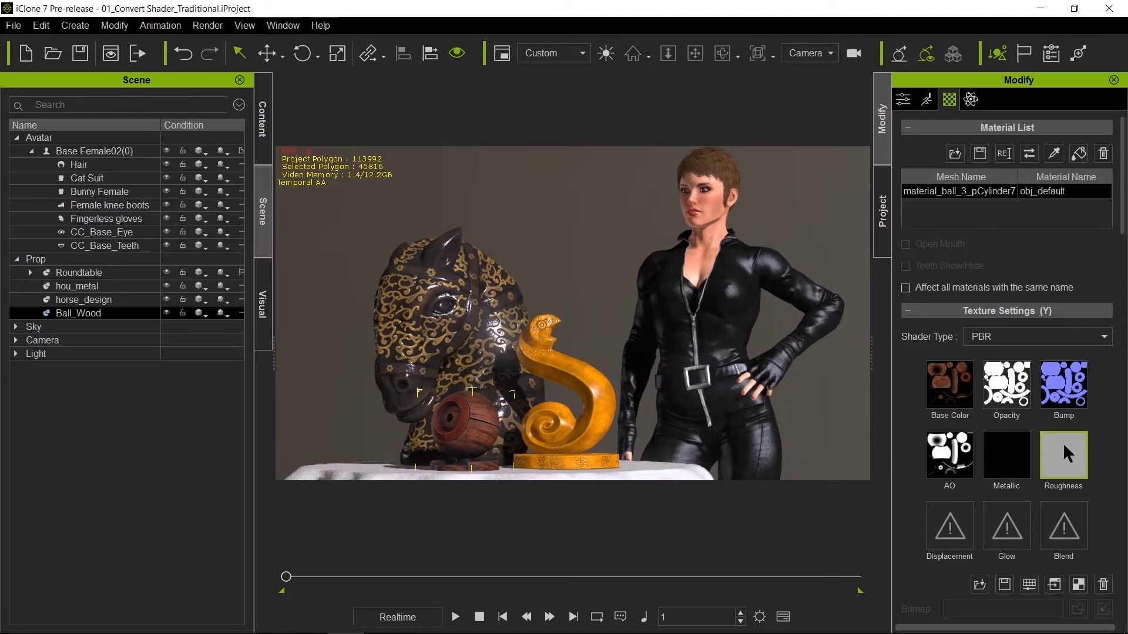
- Lower the wooden ball's Roughness map brightness to -48 in Adjust Color
{"action": "left_click", "coordinate": [1062, 442]}
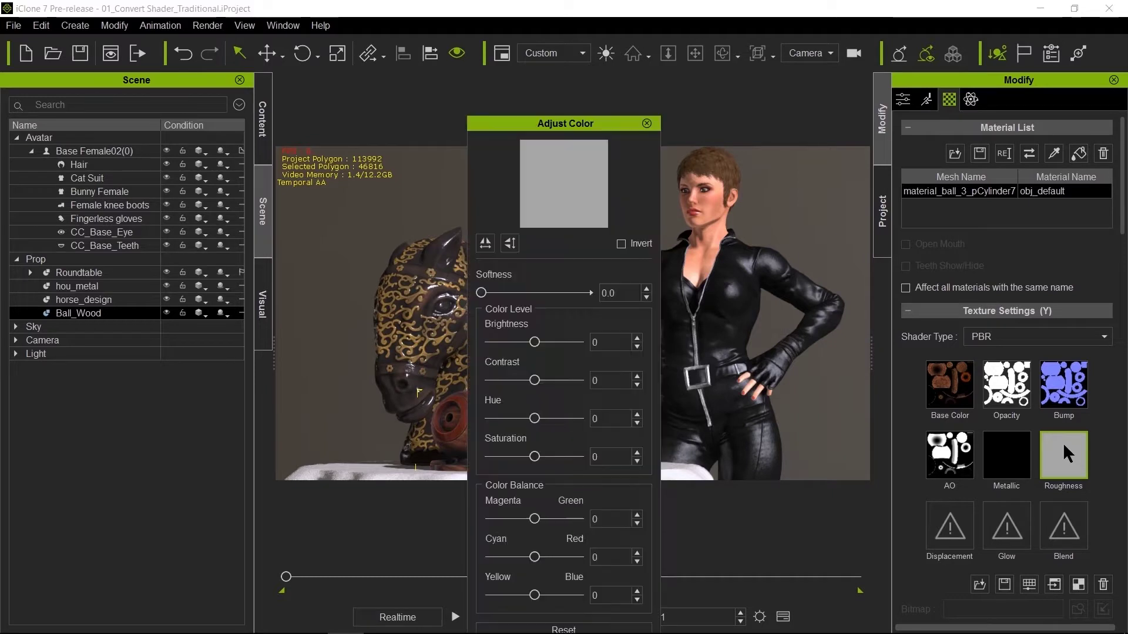
{"action": "left_click_drag", "start_coordinate": [566, 126], "coordinate": [775, 82]}
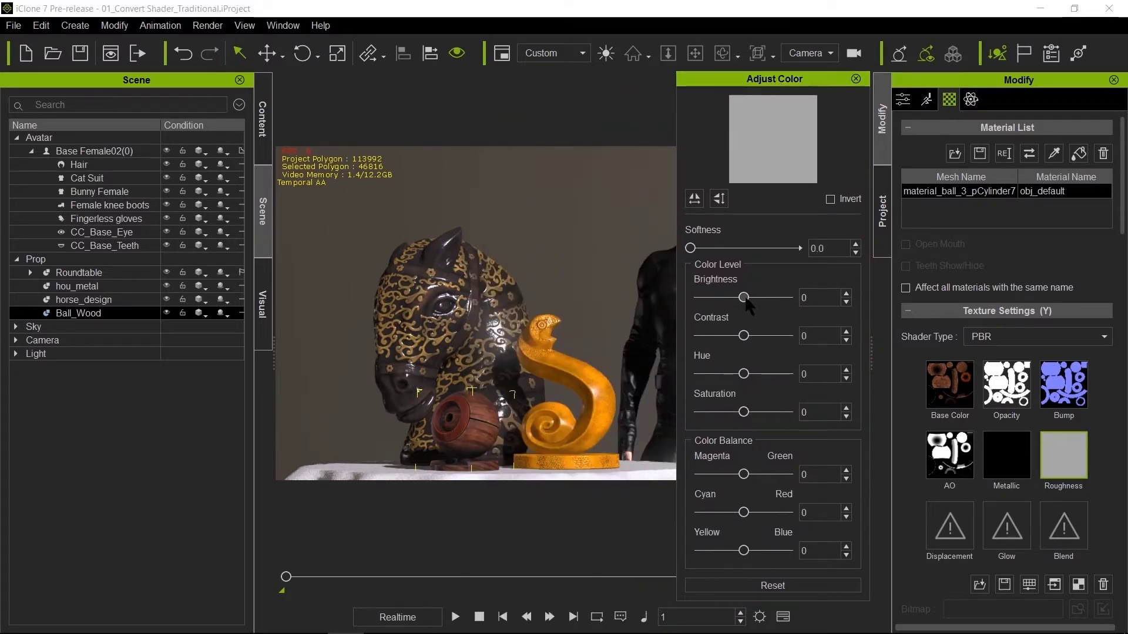
{"action": "left_click_drag", "start_coordinate": [744, 298], "coordinate": [726, 298]}
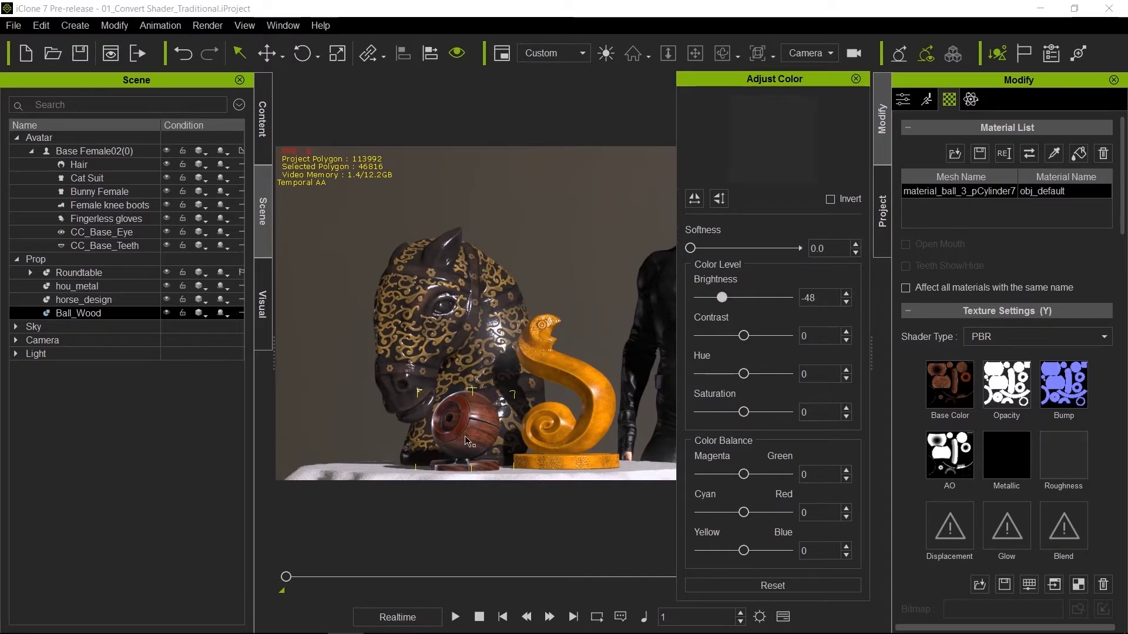
{"action": "left_click", "coordinate": [856, 78]}
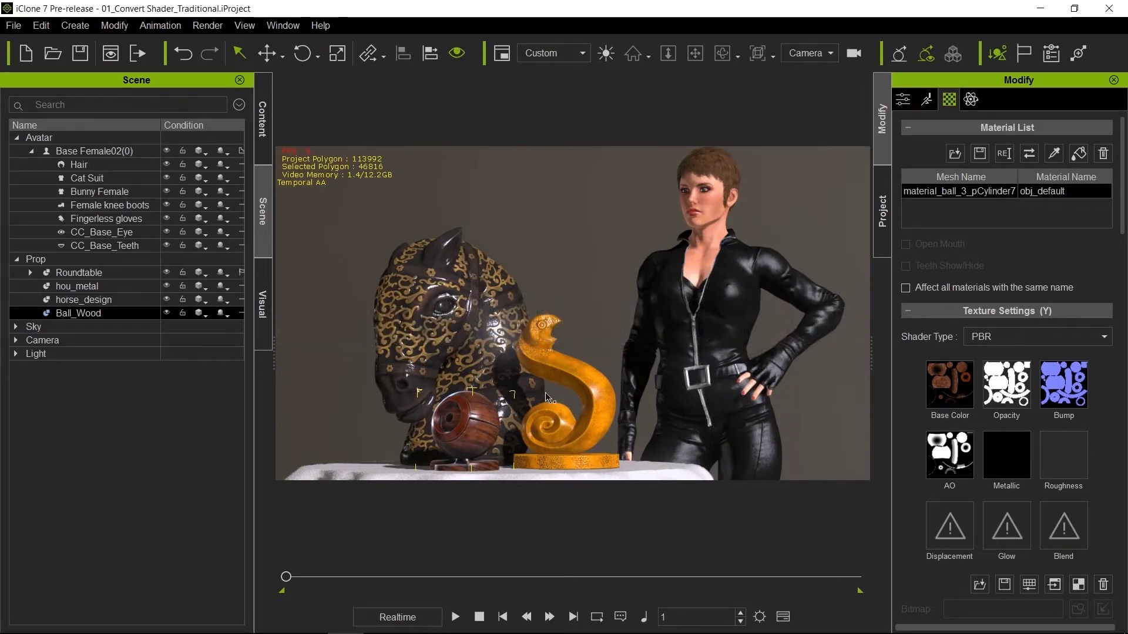
- Convert Ball_Wood, hou_metal and horse_design together to PBR with Convert Object Shader
{"action": "left_click", "coordinate": [583, 380], "text": "ctrl"}
{"action": "left_click", "coordinate": [470, 324], "text": "ctrl"}
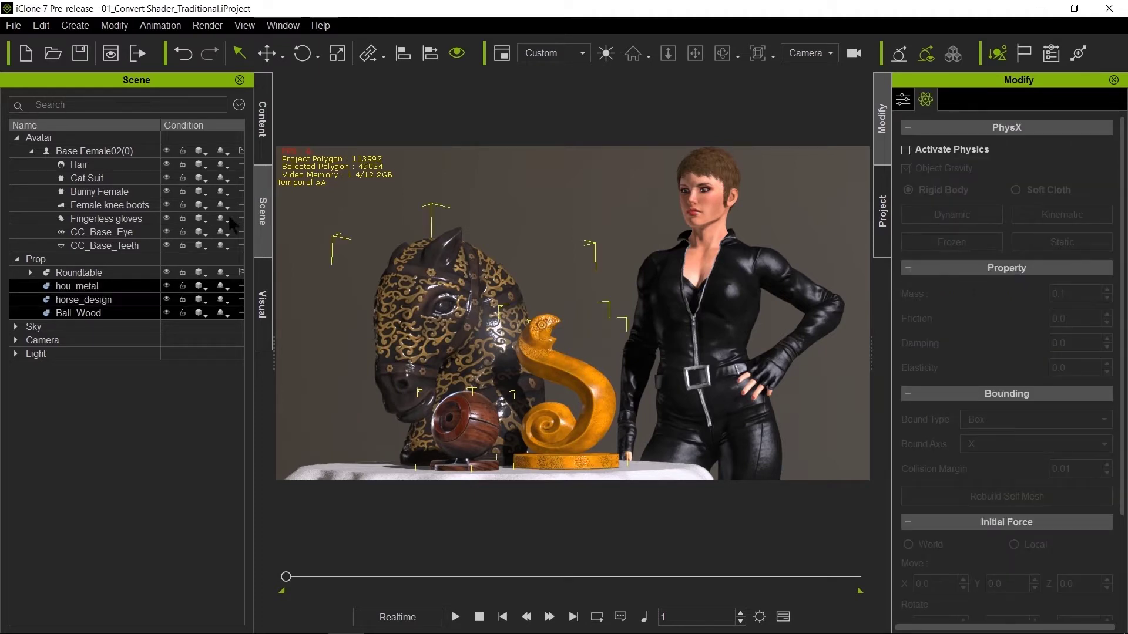
{"action": "left_click", "coordinate": [125, 26]}
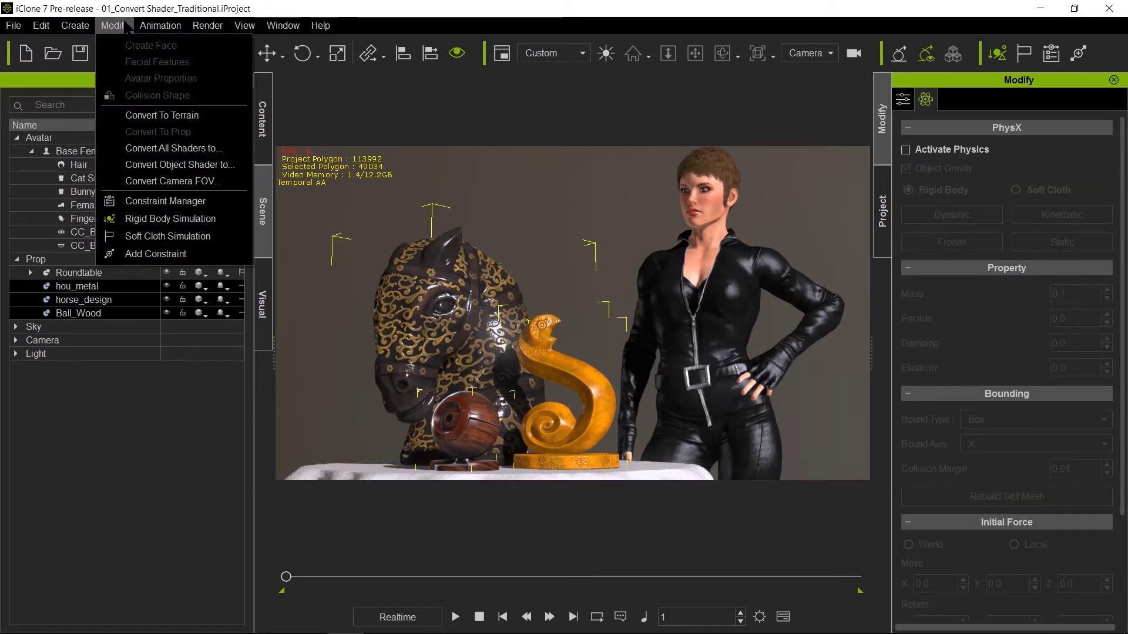
{"action": "left_click", "coordinate": [179, 166]}
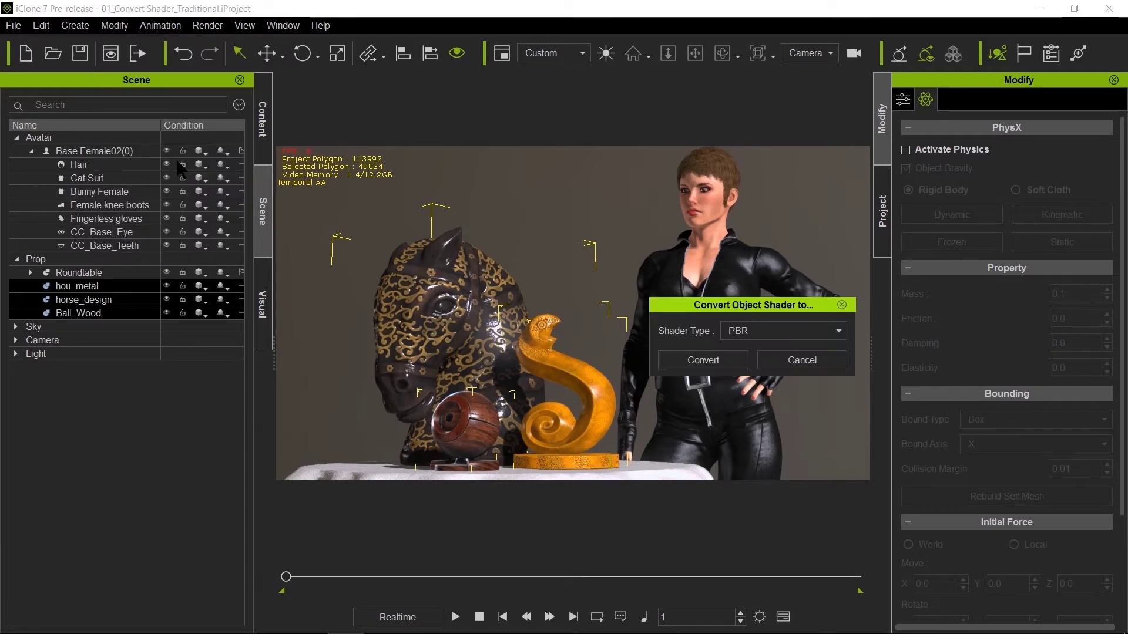
{"action": "left_click", "coordinate": [691, 369]}
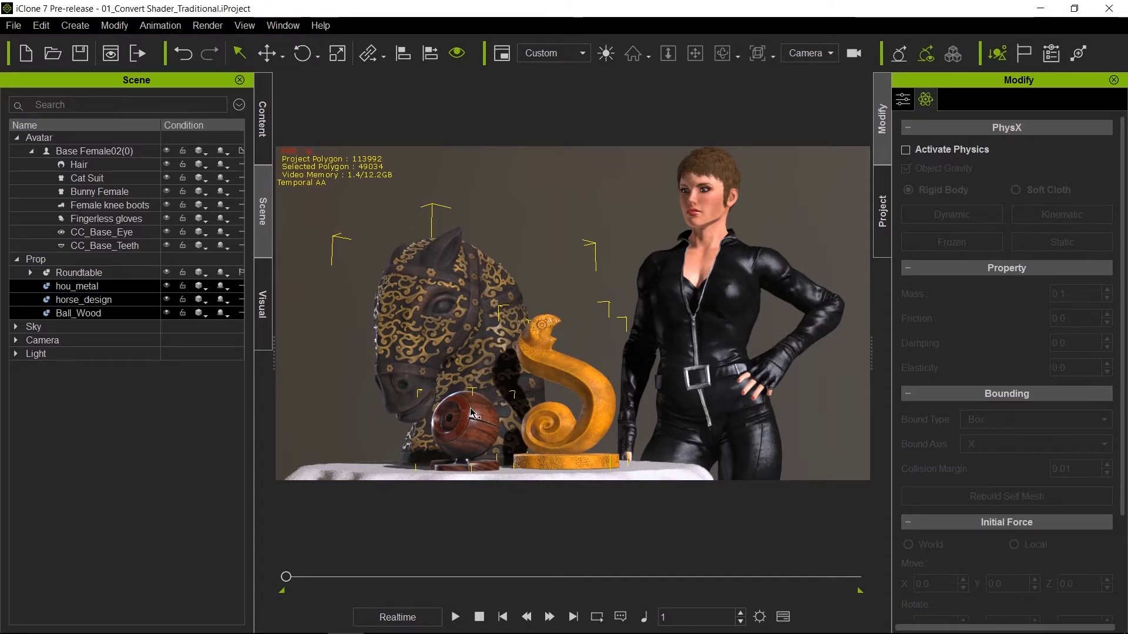
- Raise the hou_metal swirl's Metallic map brightness to 100
{"action": "left_click", "coordinate": [591, 394]}
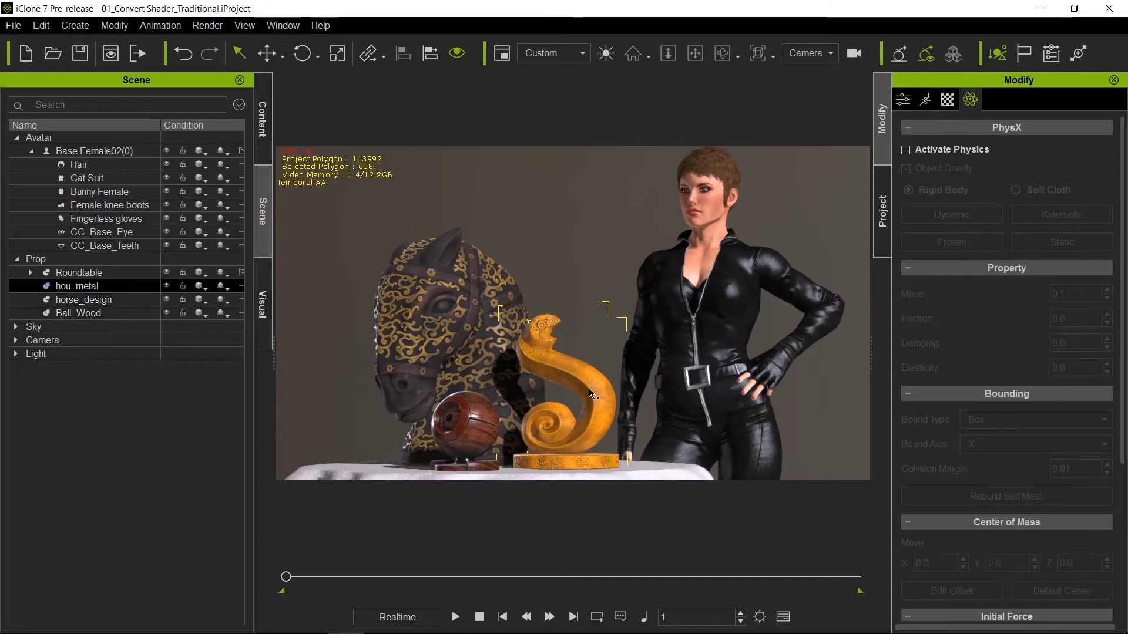
{"action": "left_click", "coordinate": [951, 100]}
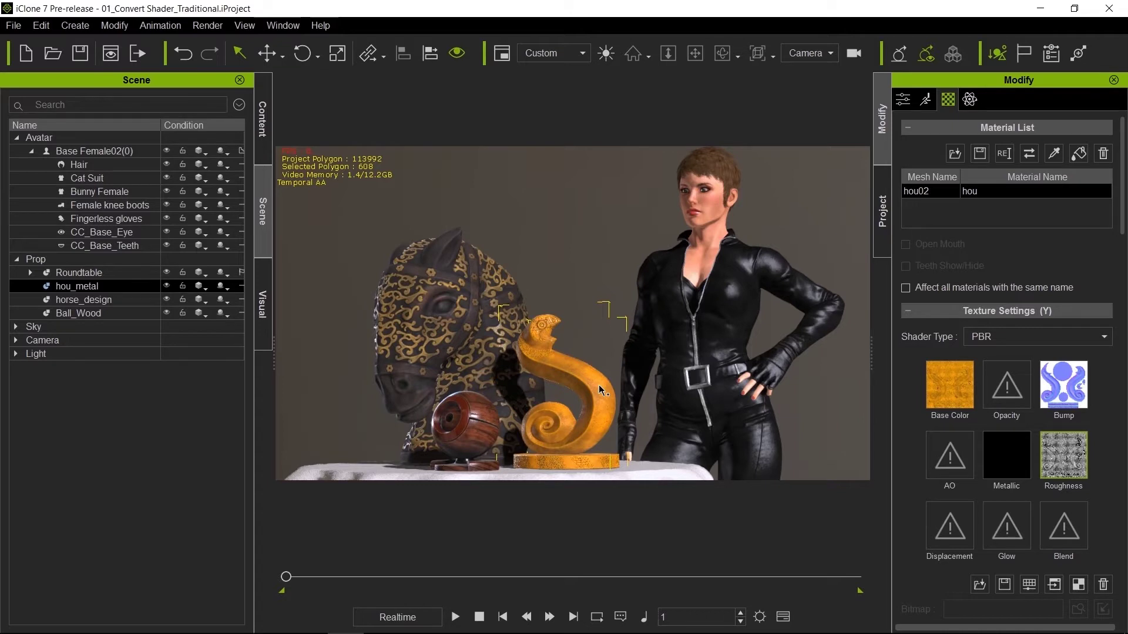
{"action": "left_click", "coordinate": [1006, 455]}
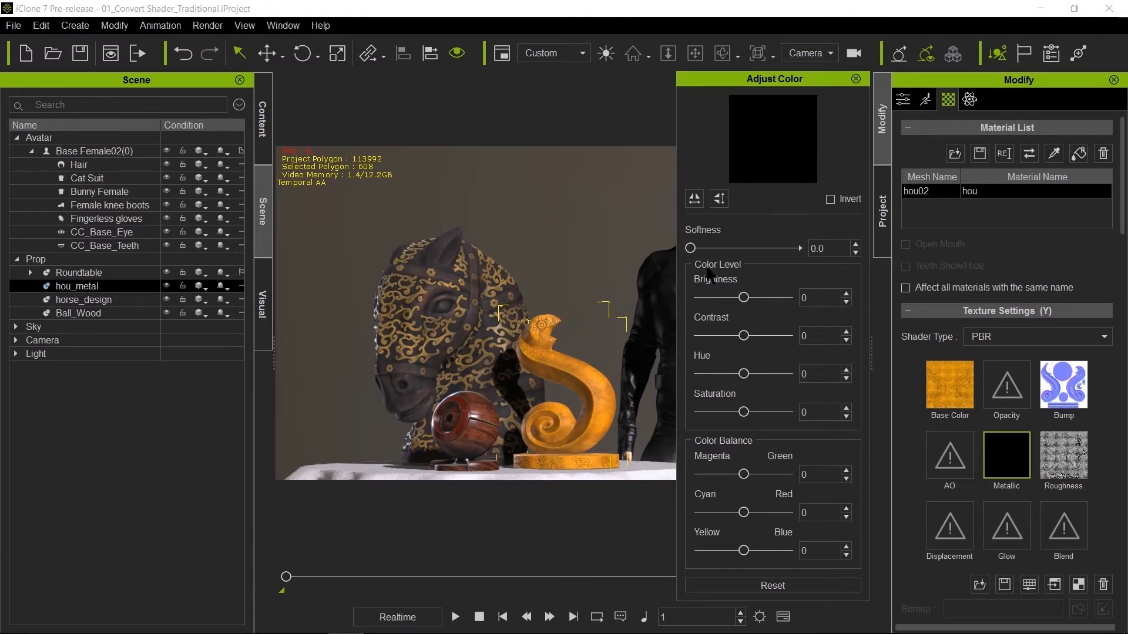
{"action": "left_click_drag", "start_coordinate": [751, 299], "coordinate": [824, 299]}
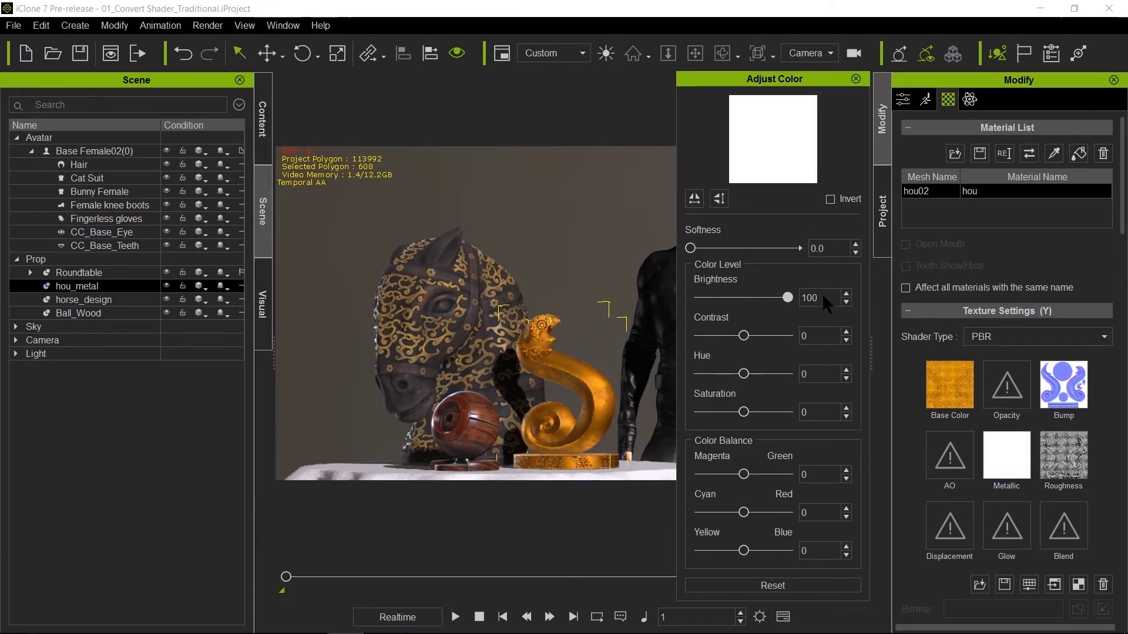
- Darken the swirl's Roughness map brightness to -41
{"action": "left_click", "coordinate": [1065, 458]}
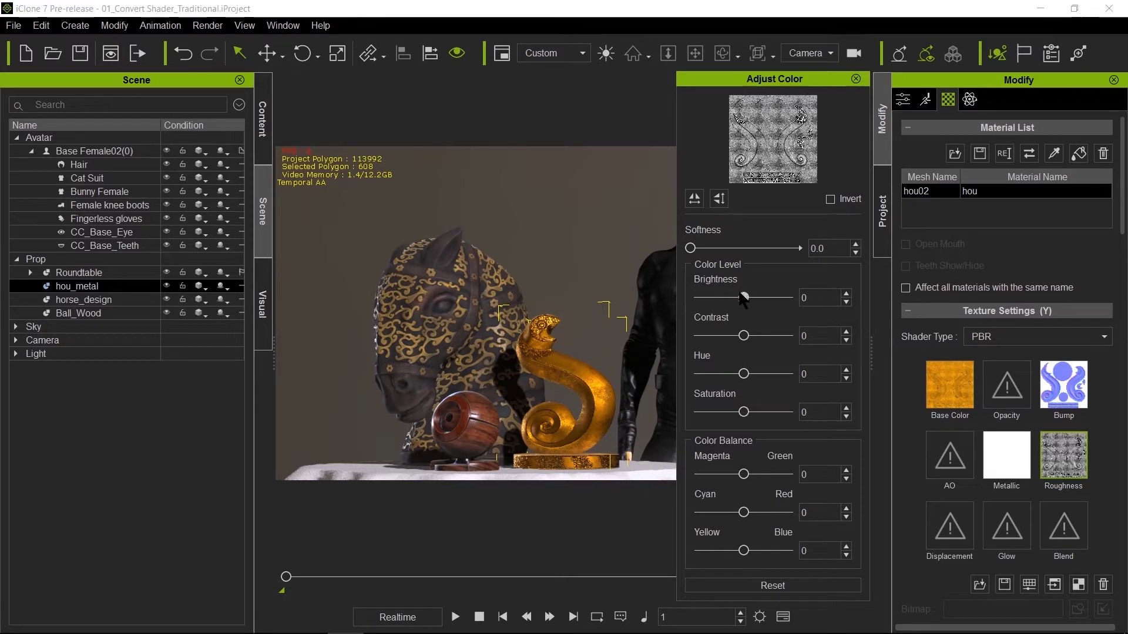
{"action": "left_click_drag", "start_coordinate": [742, 298], "coordinate": [725, 298]}
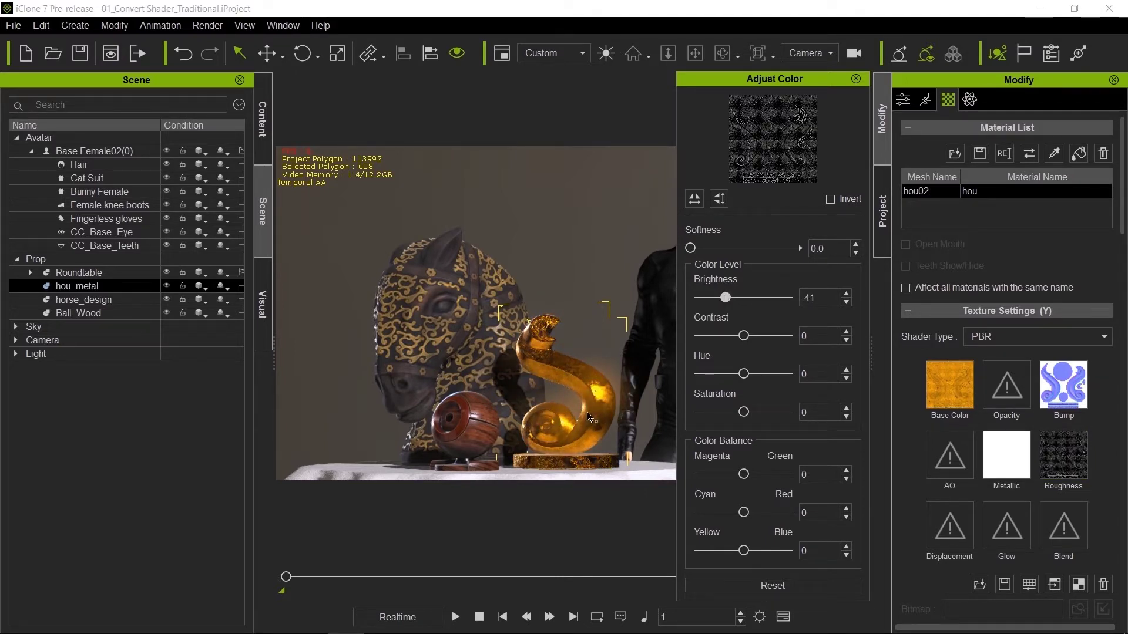
{"action": "left_click", "coordinate": [856, 79]}
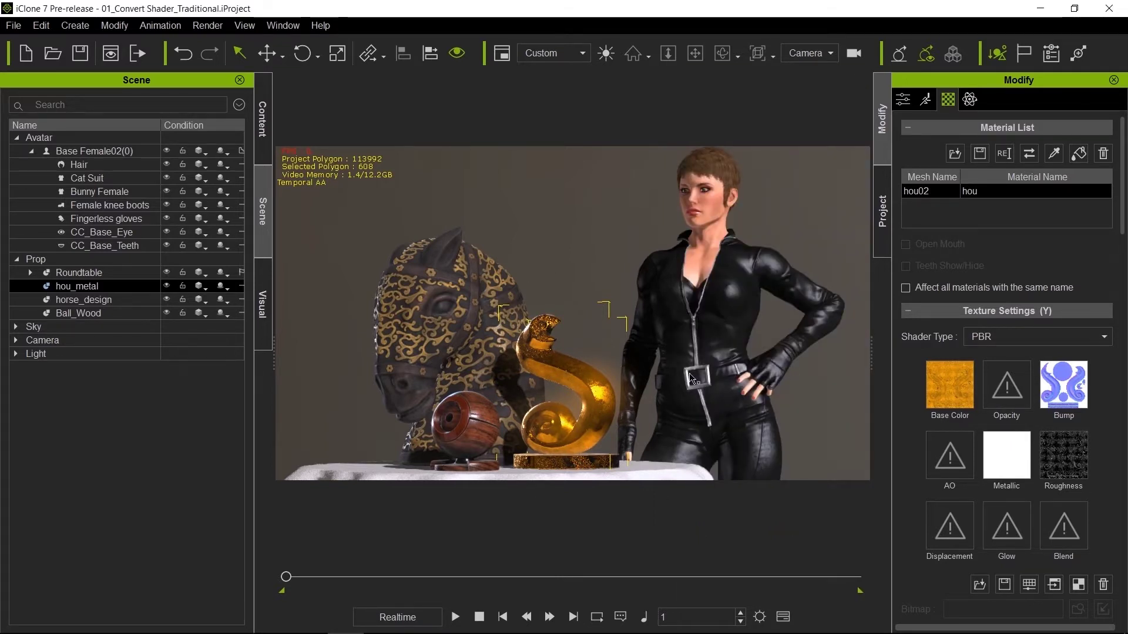
- Show the Image Based Lighting settings at strength 135, then select the horse head
{"action": "left_click", "coordinate": [263, 303]}
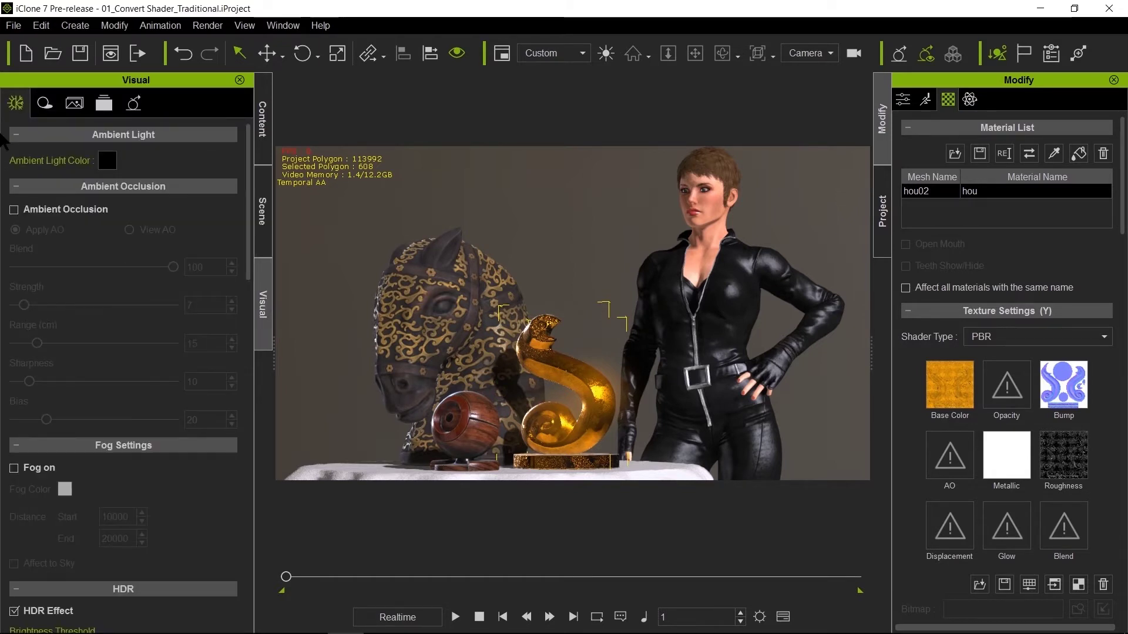
{"action": "scroll", "coordinate": [153, 459], "scroll_direction": "down", "scroll_amount": 5}
{"action": "scroll", "coordinate": [153, 460], "scroll_direction": "down", "scroll_amount": 5}
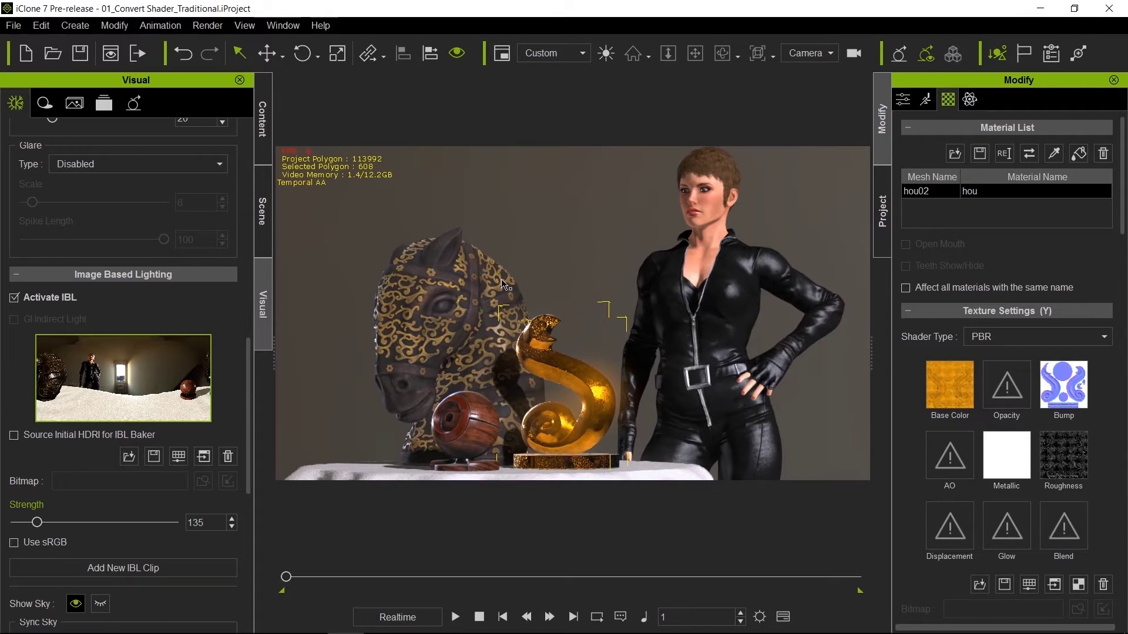
{"action": "left_click", "coordinate": [482, 288]}
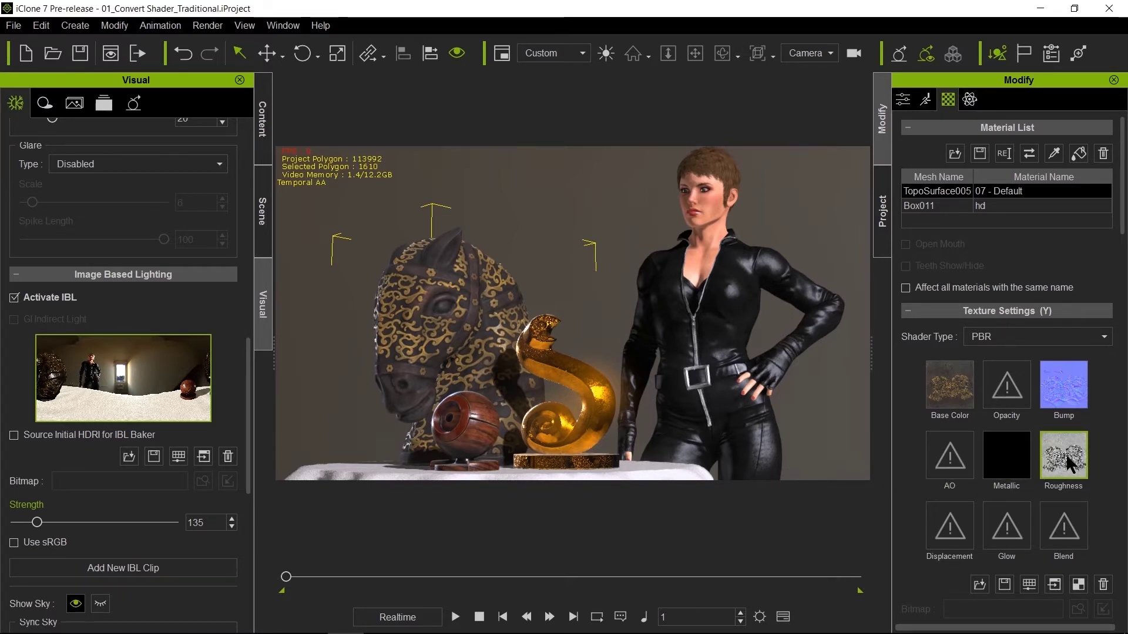
- Raise the horse's Metallic map to 100, try Roughness brightness -34 and contrast 17, then reset
{"action": "left_click", "coordinate": [1006, 456]}
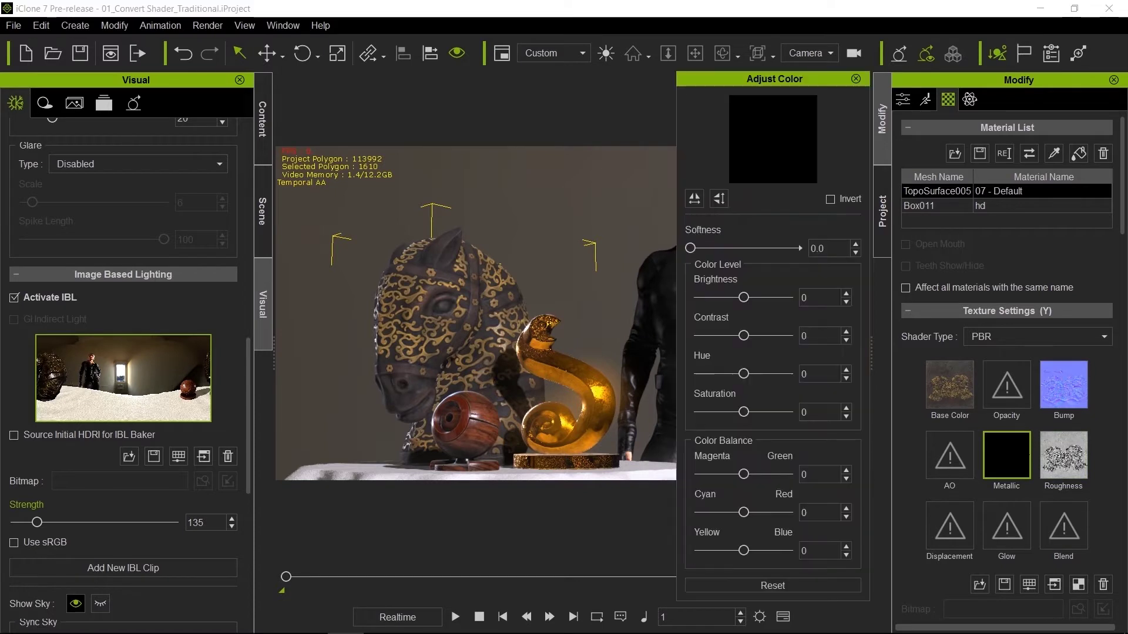
{"action": "left_click_drag", "start_coordinate": [743, 297], "coordinate": [787, 296]}
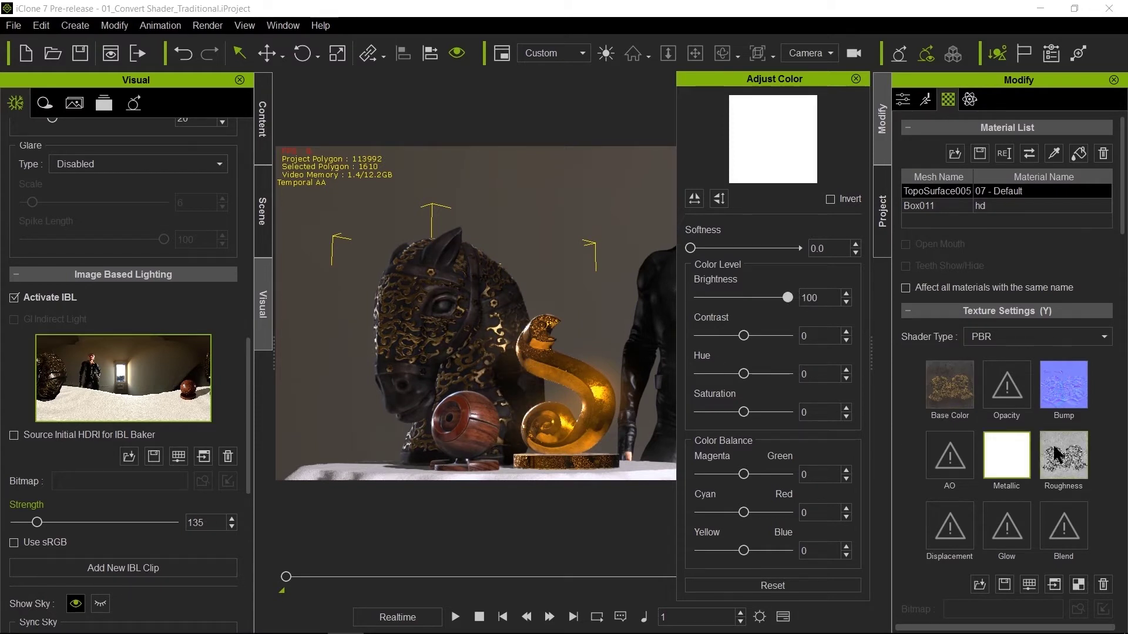
{"action": "left_click", "coordinate": [1064, 455]}
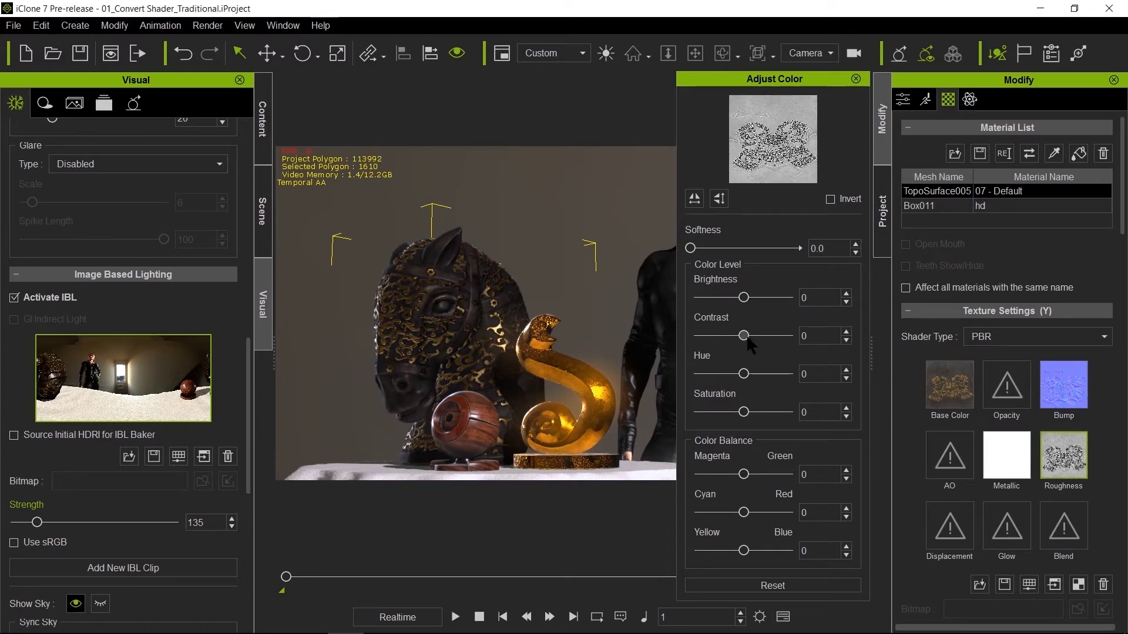
{"action": "left_click_drag", "start_coordinate": [744, 298], "coordinate": [729, 298]}
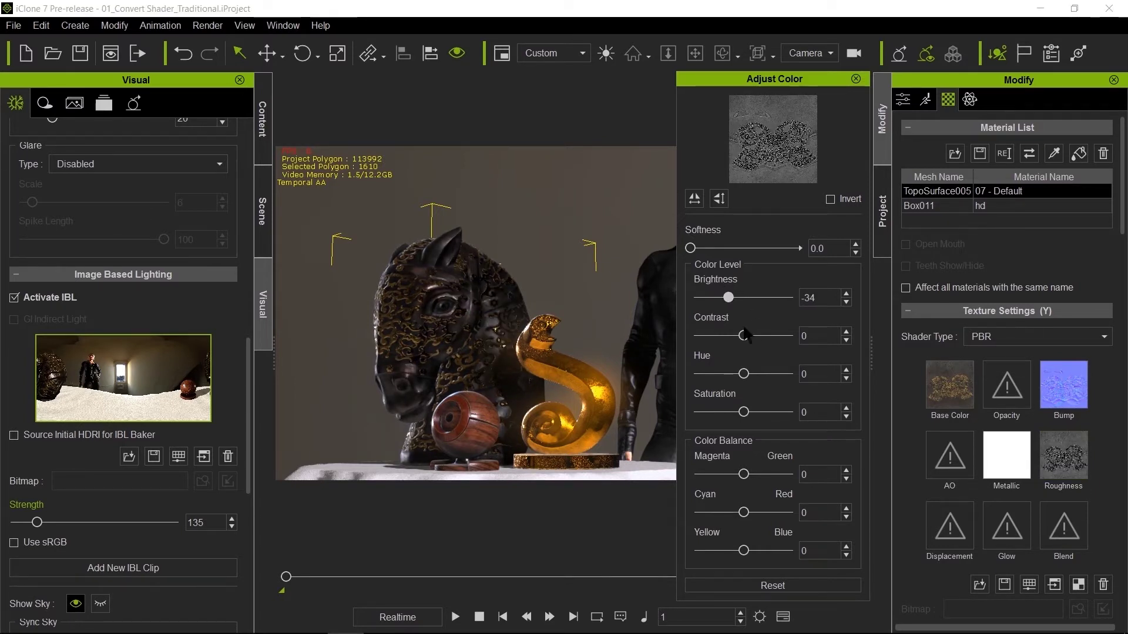
{"action": "left_click_drag", "start_coordinate": [745, 338], "coordinate": [751, 337]}
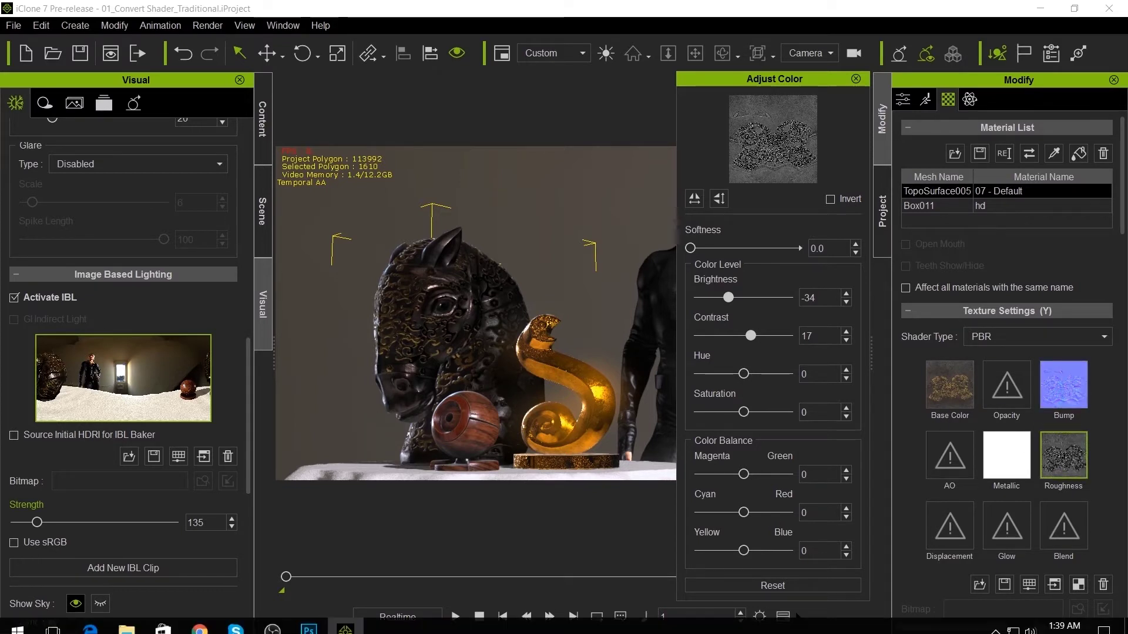
{"action": "left_click", "coordinate": [773, 585]}
- Reset the horse head's Metallic map color adjustments to zero
{"action": "left_click", "coordinate": [1010, 451]}
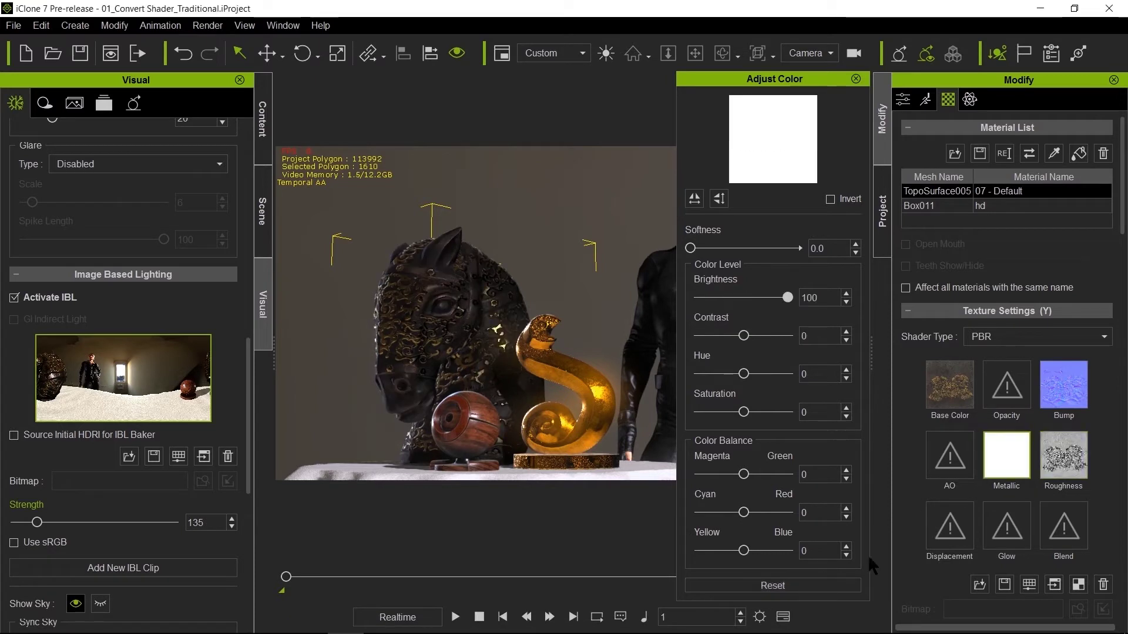
{"action": "left_click", "coordinate": [796, 582]}
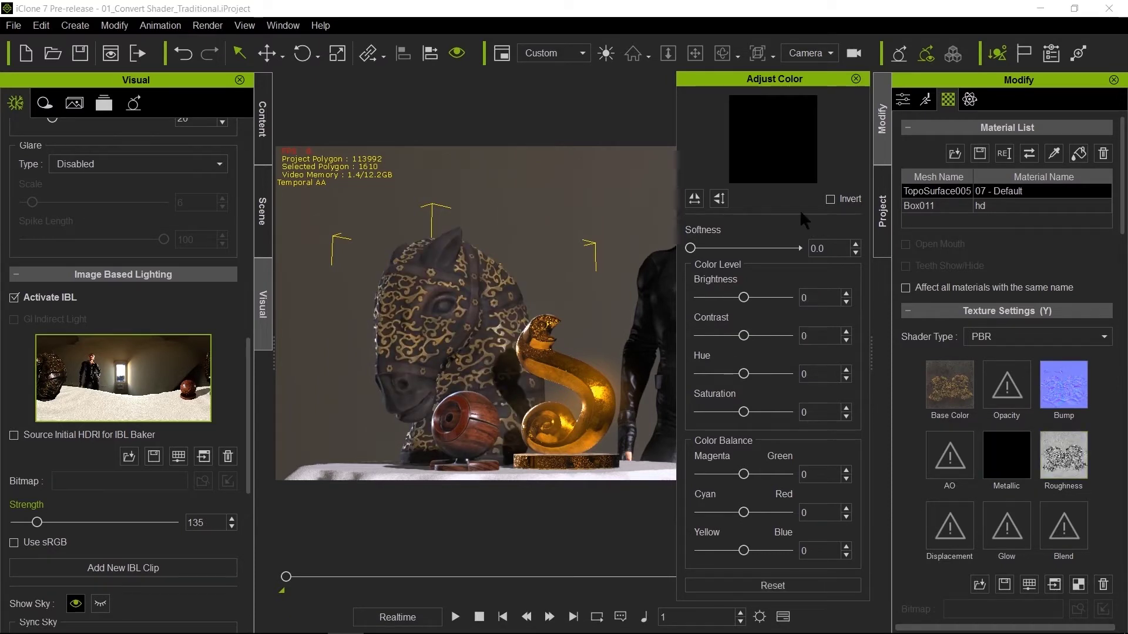
{"action": "left_click", "coordinate": [856, 79]}
- Load the desktop 'roghness' image into the Metallic channel and re-maximize iClone
{"action": "left_click", "coordinate": [1007, 454]}
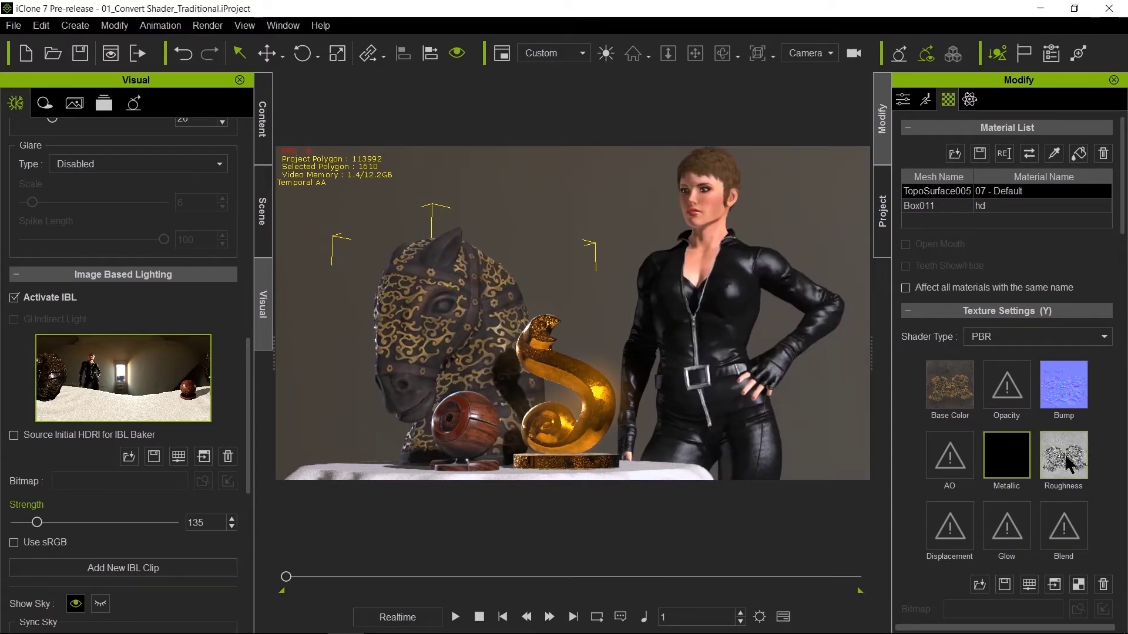
{"action": "left_click_drag", "start_coordinate": [711, 10], "coordinate": [537, 18]}
{"action": "left_click_drag", "start_coordinate": [91, 32], "coordinate": [829, 472]}
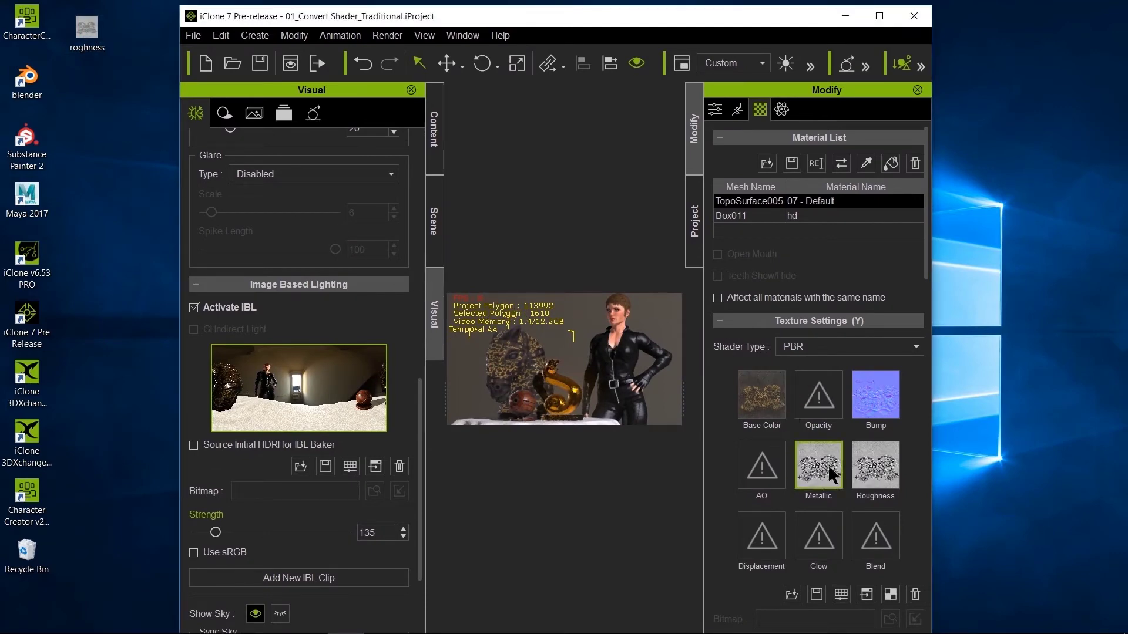
{"action": "double_click", "coordinate": [740, 21]}
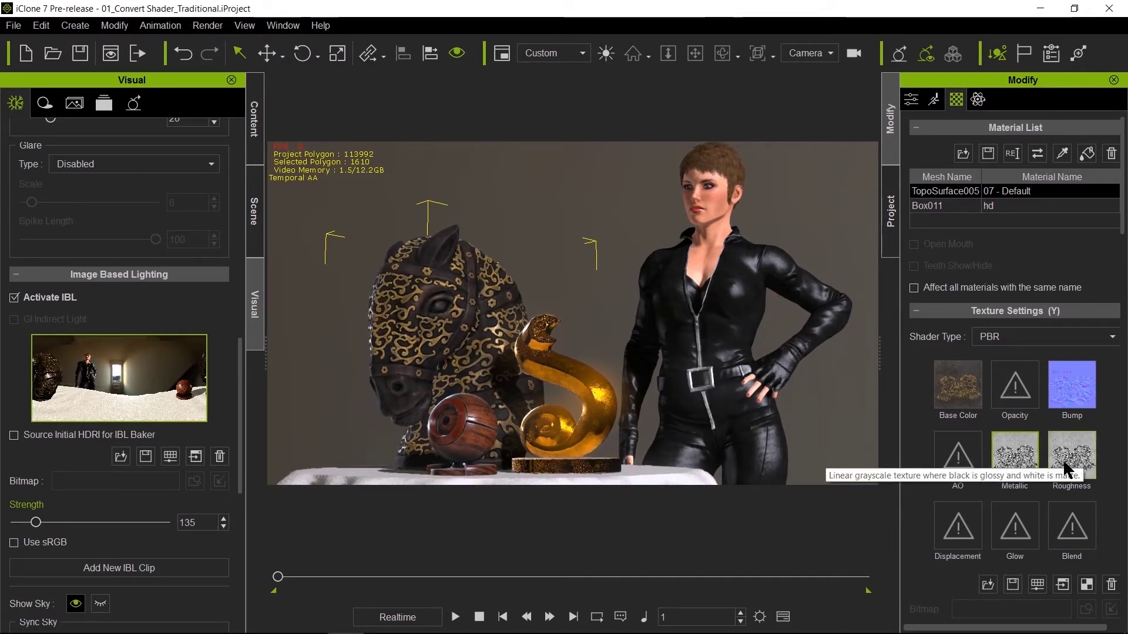
- Invert the horse's Metallic map and experiment with its brightness and contrast
{"action": "left_click", "coordinate": [1016, 453]}
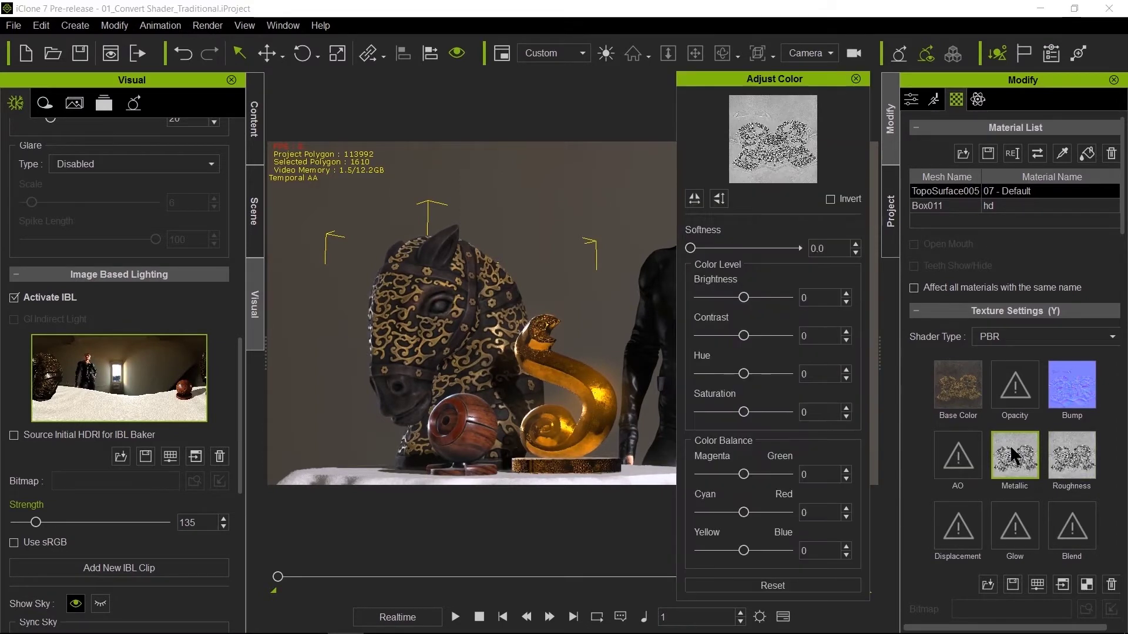
{"action": "left_click", "coordinate": [832, 199]}
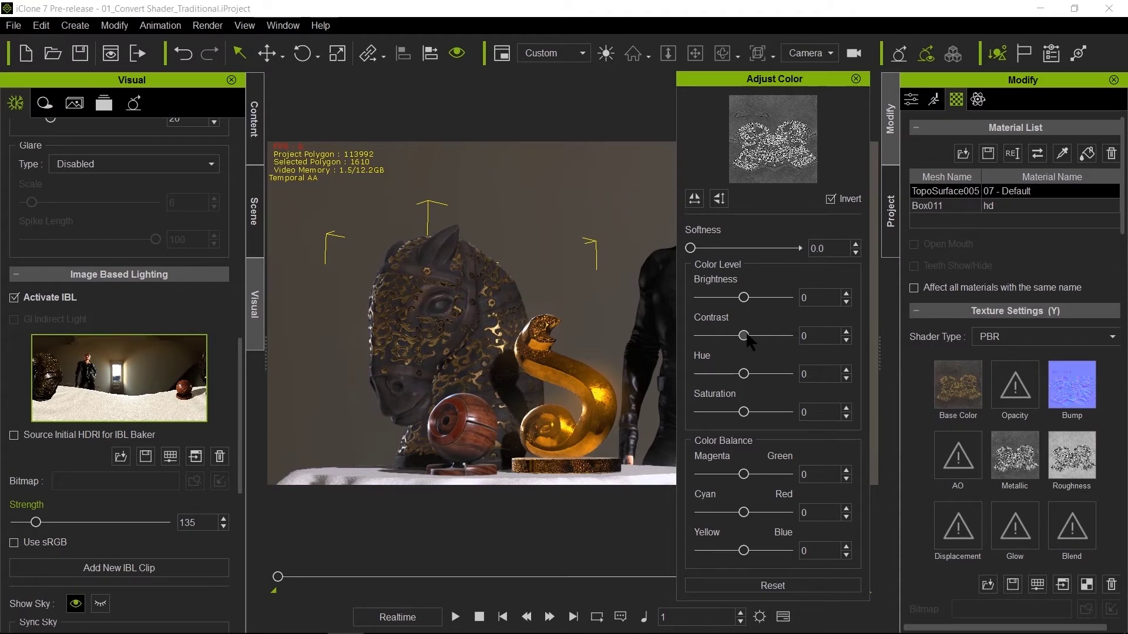
{"action": "left_click_drag", "start_coordinate": [744, 335], "coordinate": [749, 336]}
{"action": "left_click", "coordinate": [1015, 455]}
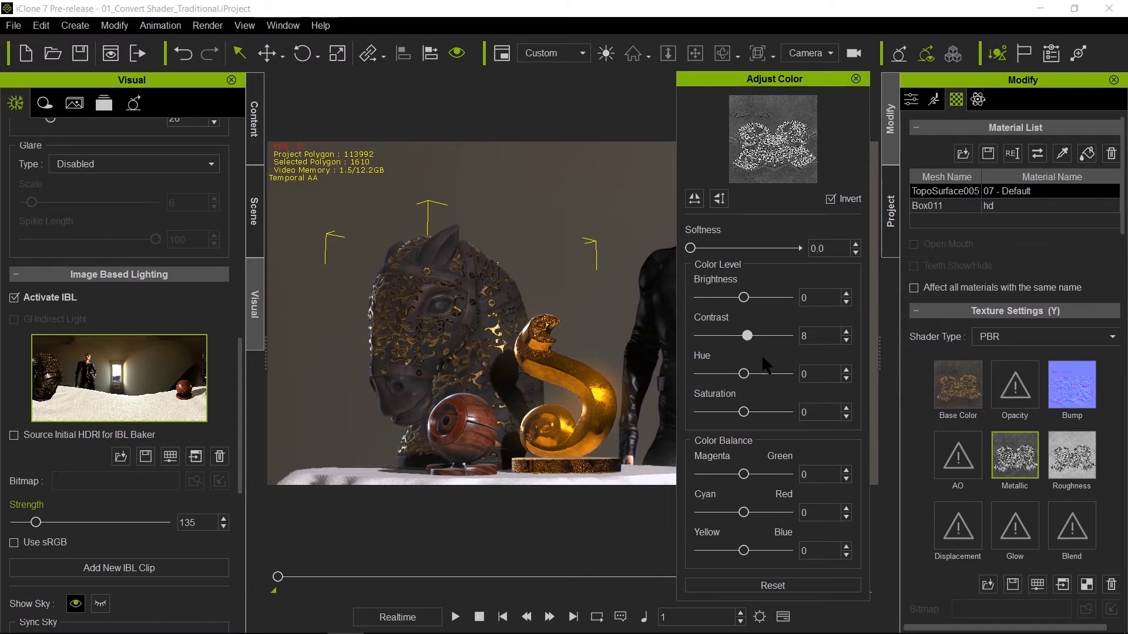
{"action": "left_click_drag", "start_coordinate": [748, 336], "coordinate": [753, 336]}
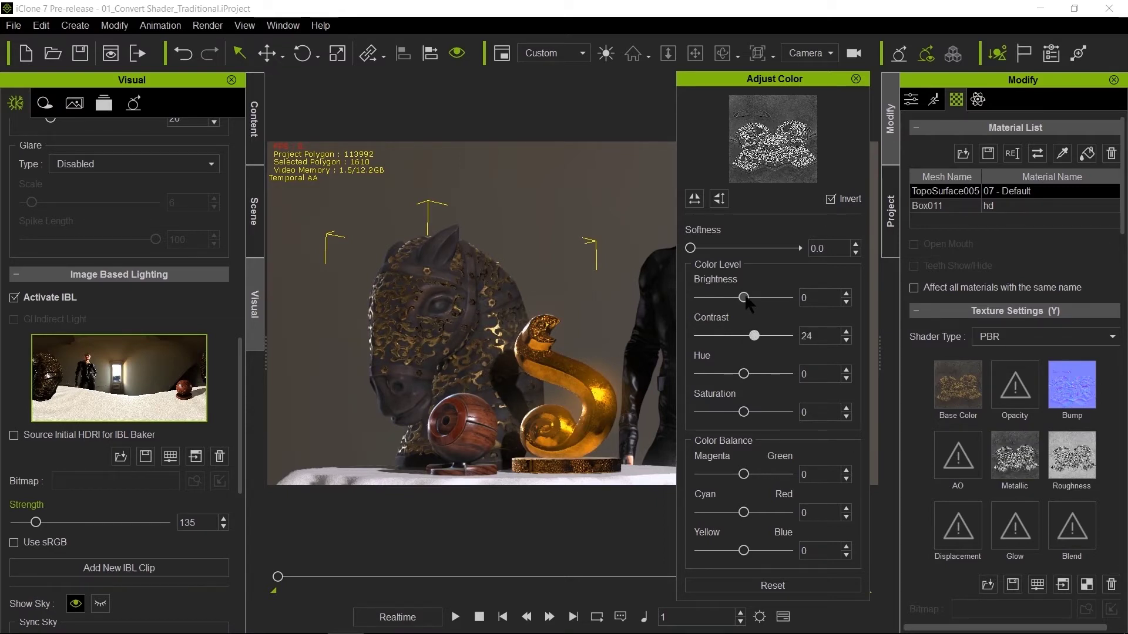
{"action": "left_click_drag", "start_coordinate": [744, 297], "coordinate": [735, 298]}
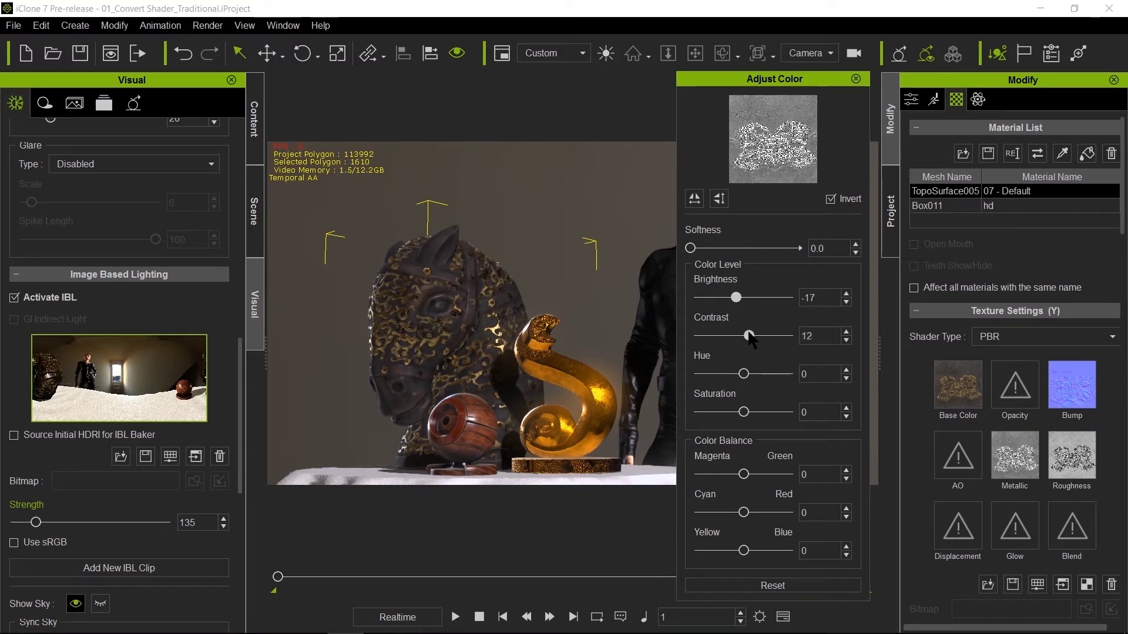
{"action": "left_click_drag", "start_coordinate": [755, 336], "coordinate": [711, 335]}
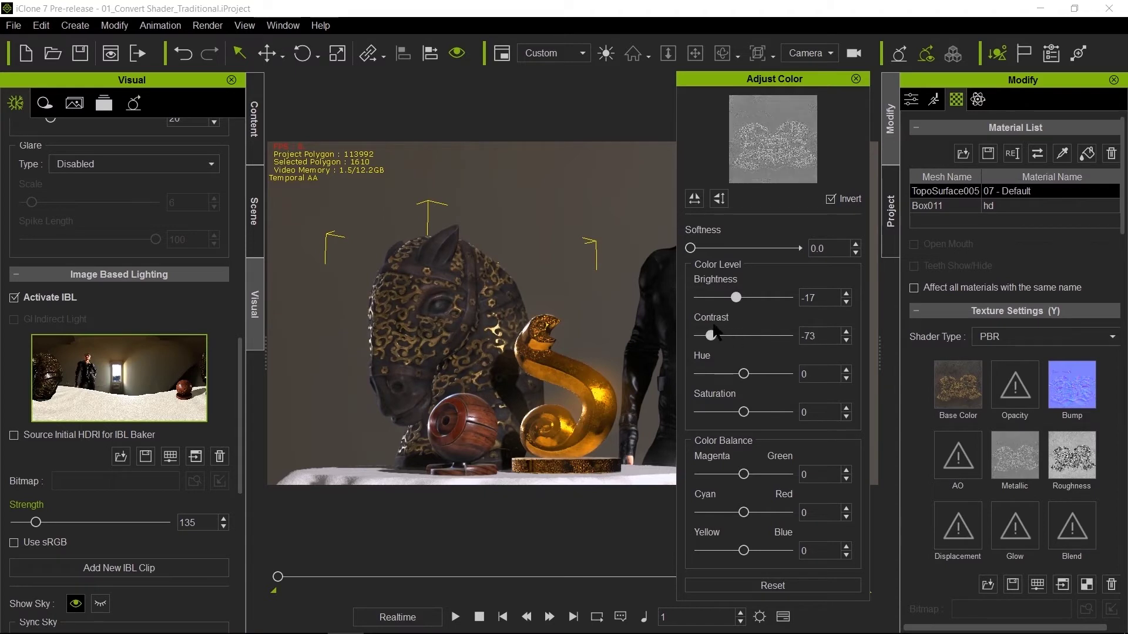
{"action": "left_click_drag", "start_coordinate": [736, 298], "coordinate": [752, 298]}
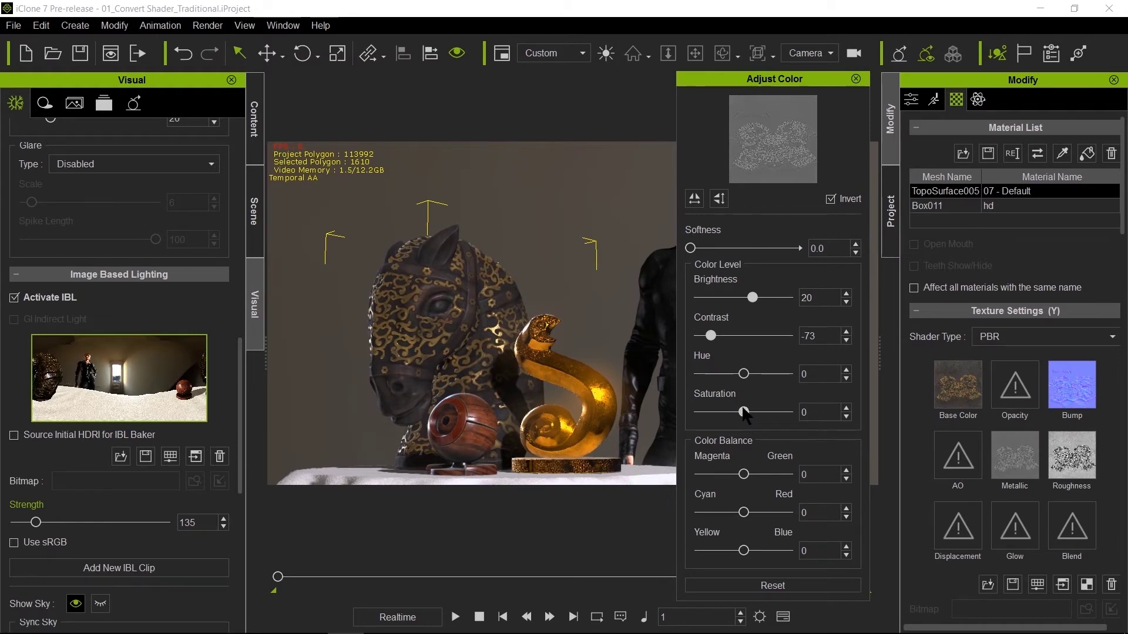
- Settle the Metallic map at saturation 29, Invert off, brightness 100 and contrast -13
{"action": "left_click_drag", "start_coordinate": [742, 412], "coordinate": [755, 412]}
{"action": "left_click_drag", "start_coordinate": [752, 297], "coordinate": [701, 297]}
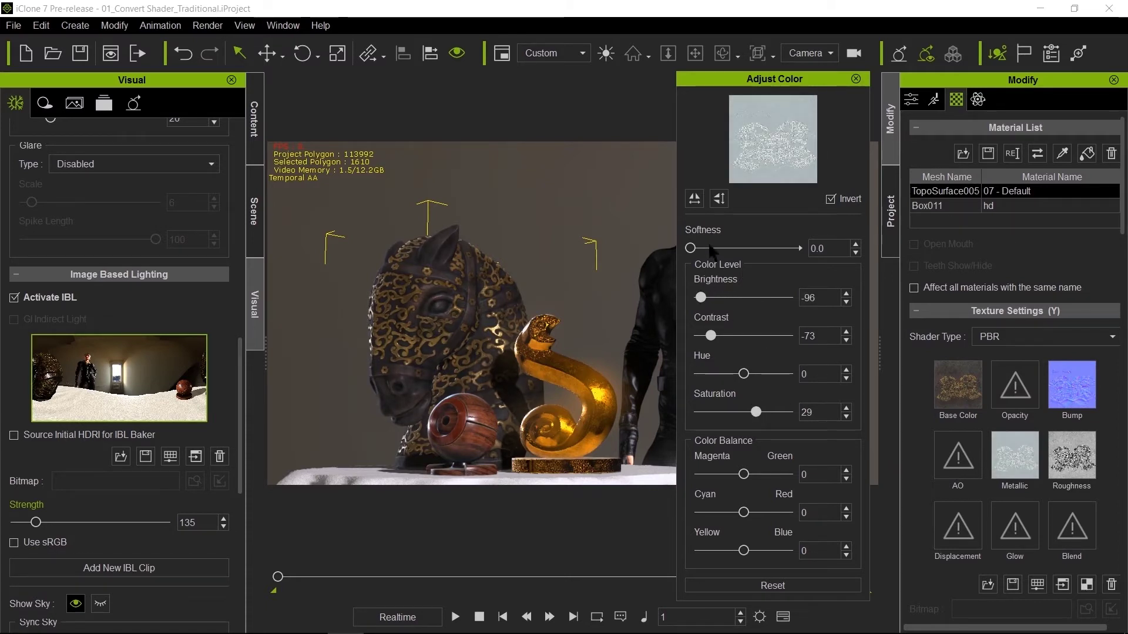
{"action": "left_click", "coordinate": [831, 200]}
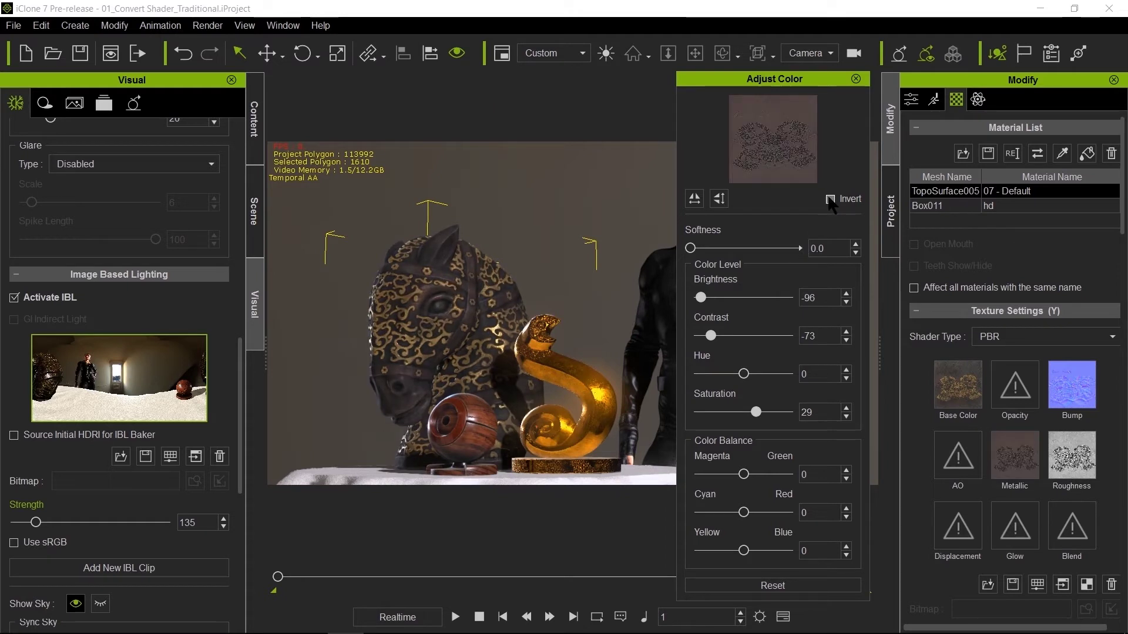
{"action": "left_click_drag", "start_coordinate": [700, 298], "coordinate": [819, 292]}
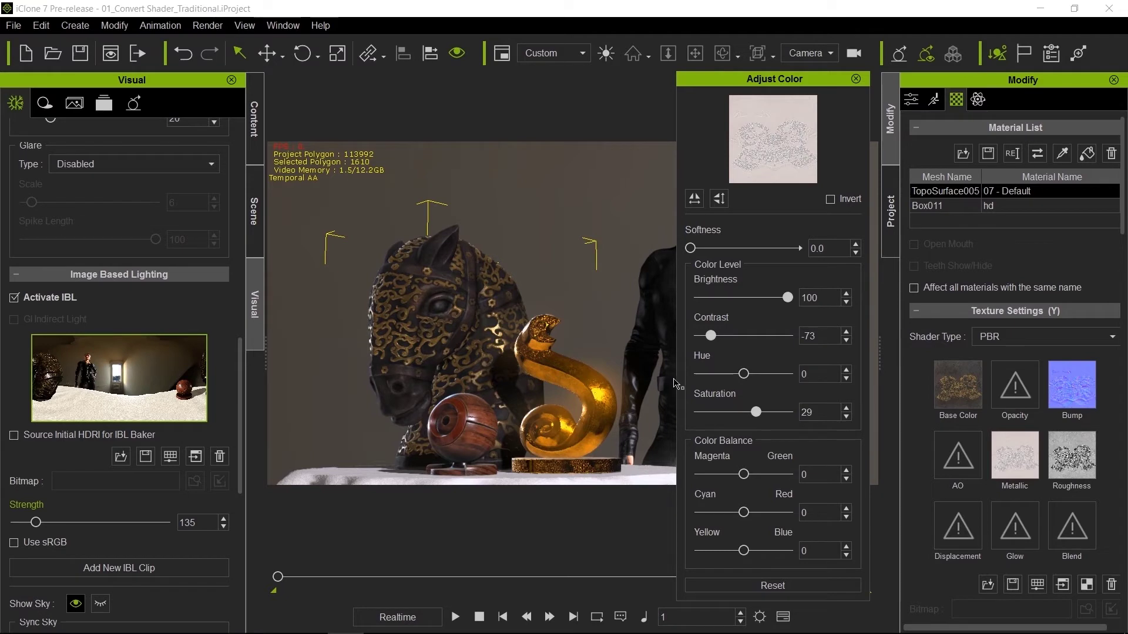
{"action": "left_click_drag", "start_coordinate": [711, 336], "coordinate": [737, 336]}
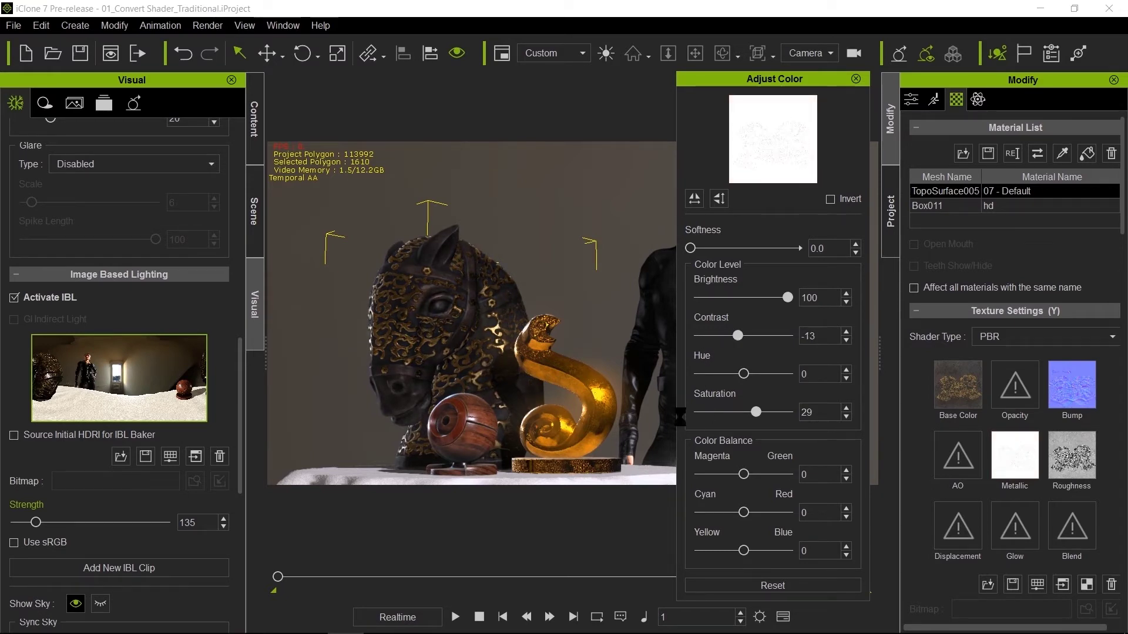
{"action": "left_click", "coordinate": [856, 79]}
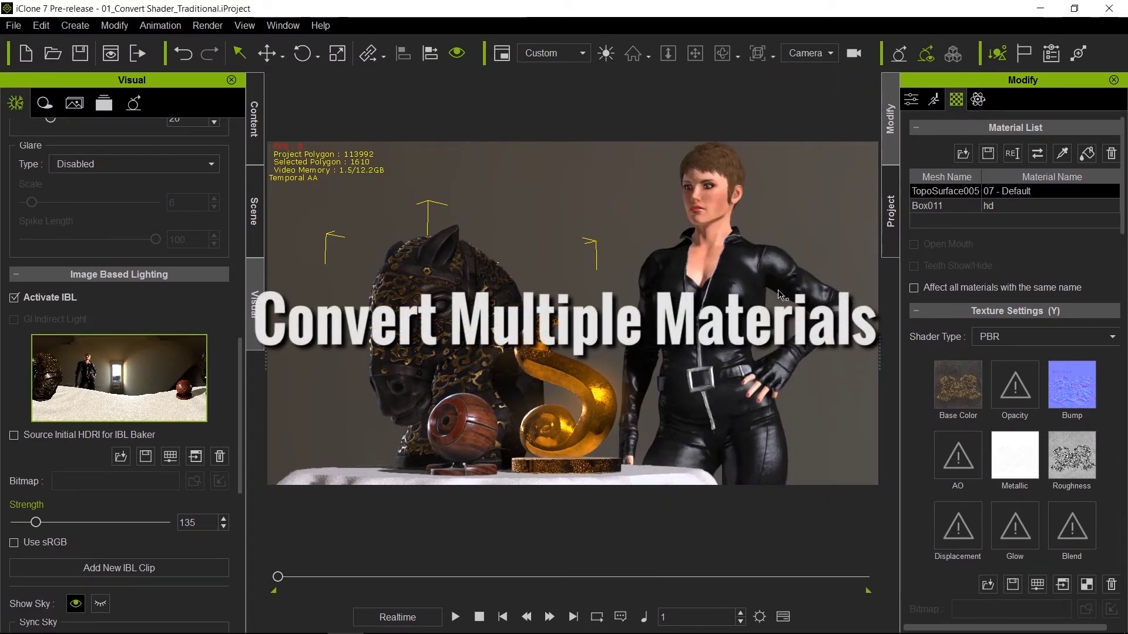
- Select the woman's Skin_Body and Skin_Head materials and set their Shader Type to PBR
{"action": "left_click", "coordinate": [716, 197]}
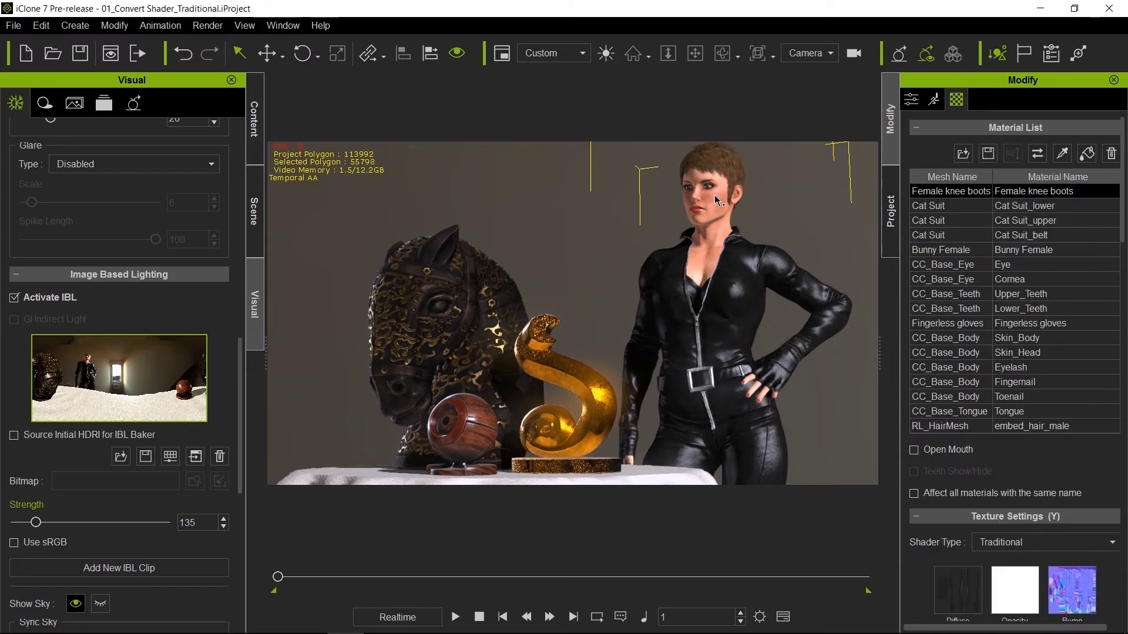
{"action": "left_click", "coordinate": [1056, 343]}
{"action": "left_click", "coordinate": [959, 353]}
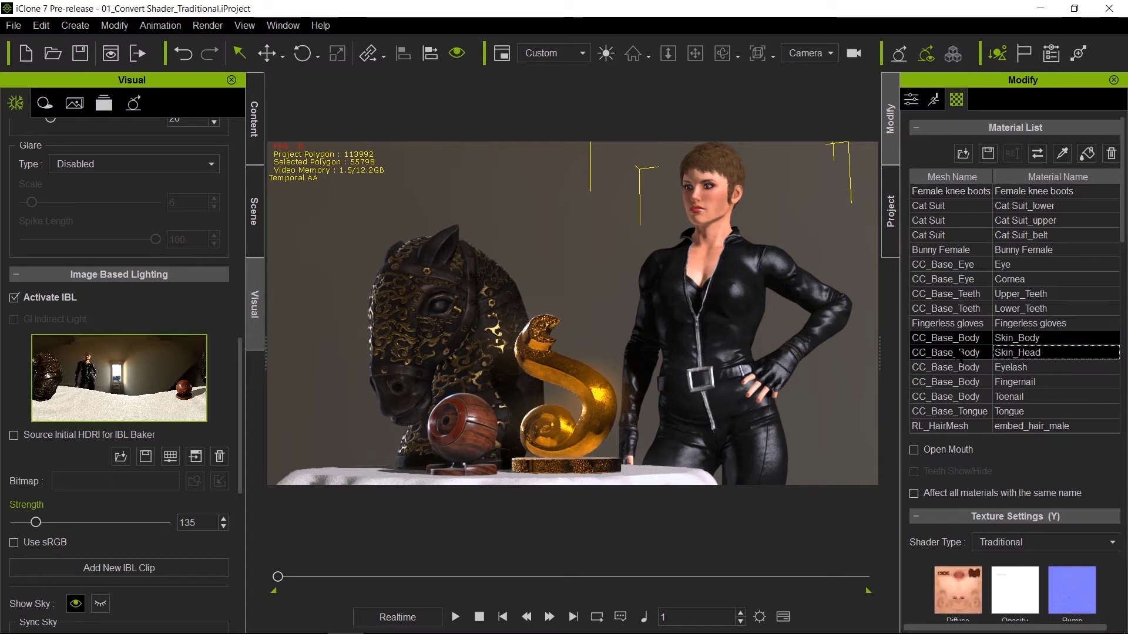
{"action": "left_click", "coordinate": [1038, 538]}
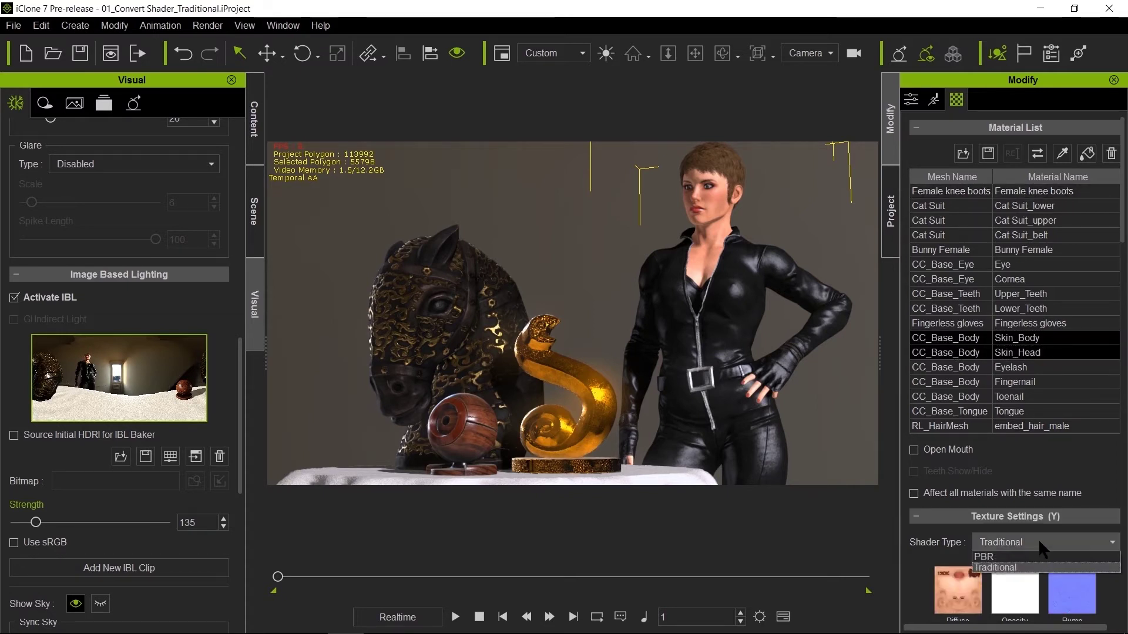
{"action": "left_click", "coordinate": [1028, 557]}
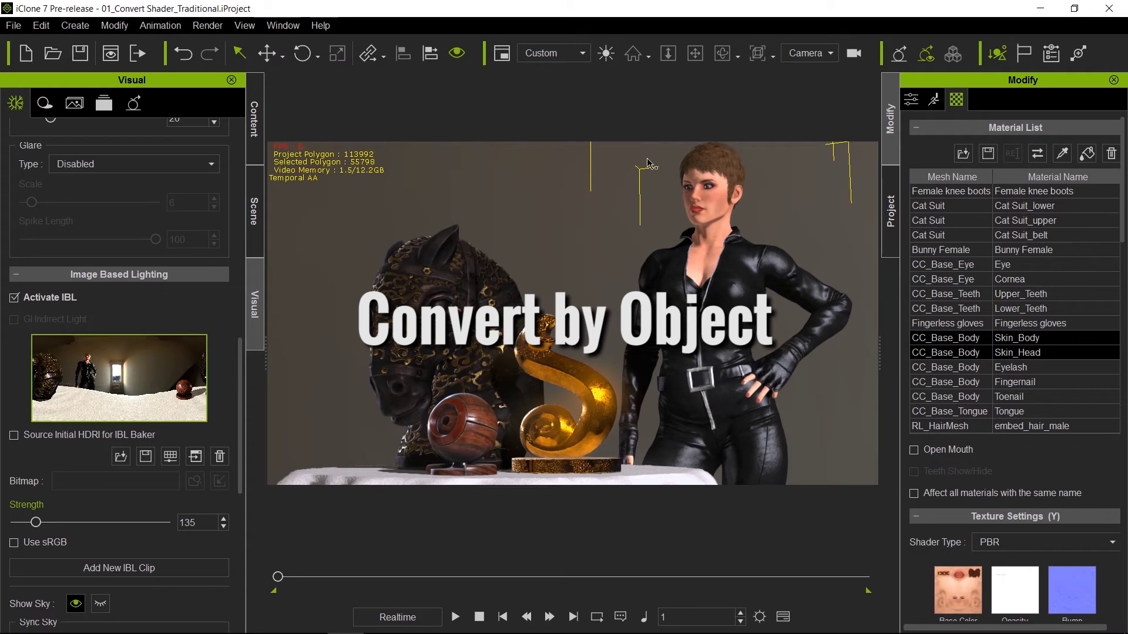
- Select the Eye material and convert the character's selected materials to PBR
{"action": "left_click", "coordinate": [1002, 264]}
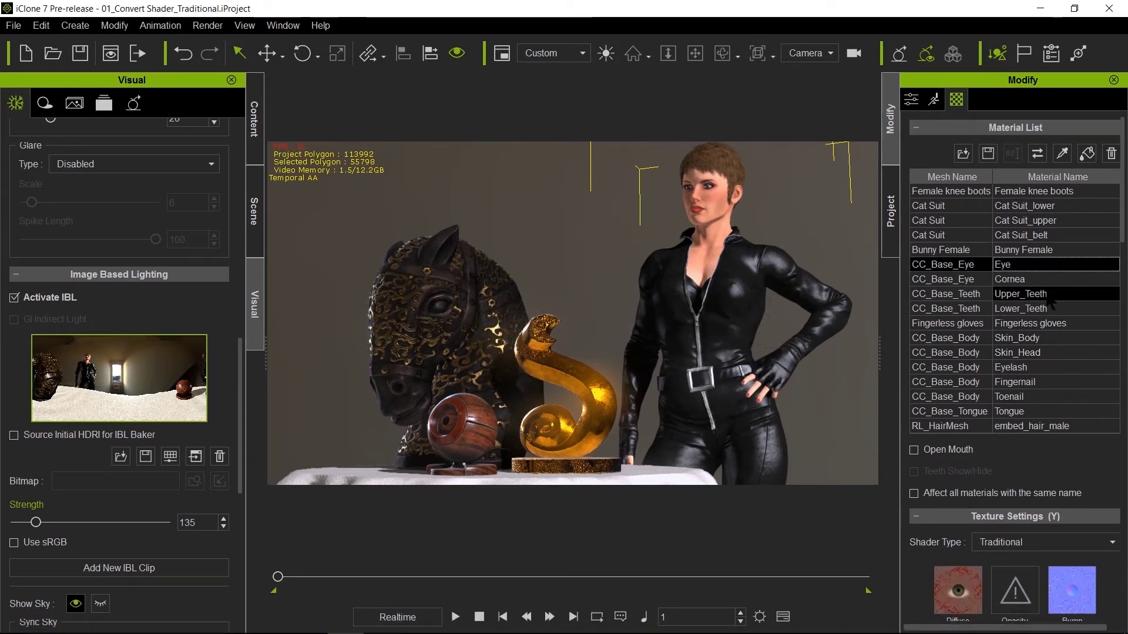
{"action": "left_click", "coordinate": [1038, 155]}
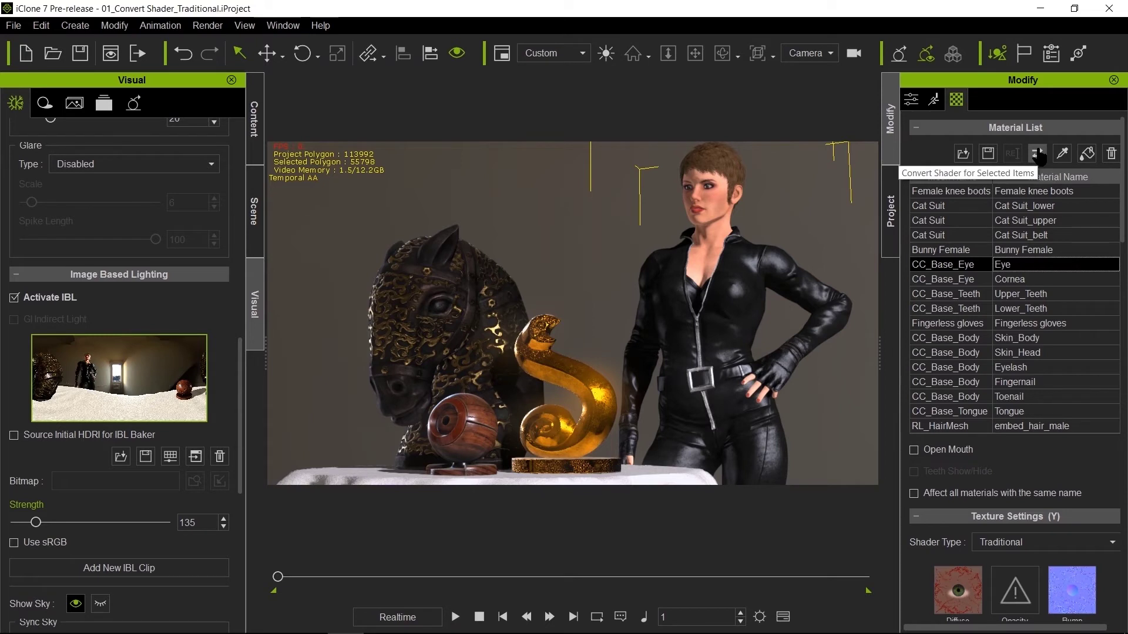
{"action": "left_click", "coordinate": [1038, 151]}
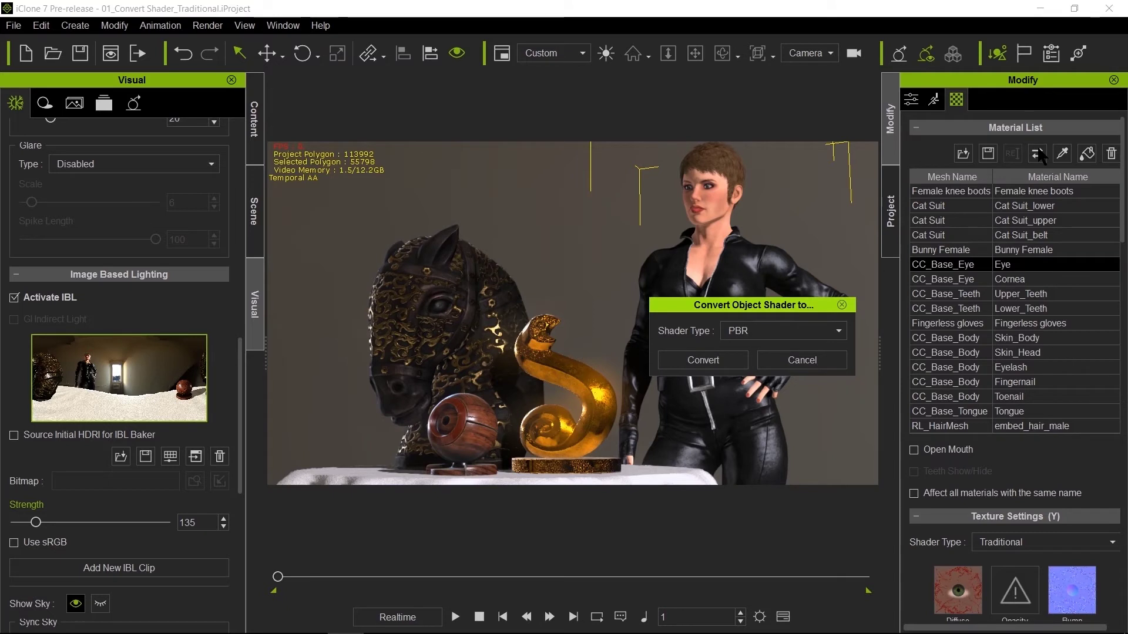
{"action": "left_click", "coordinate": [727, 361]}
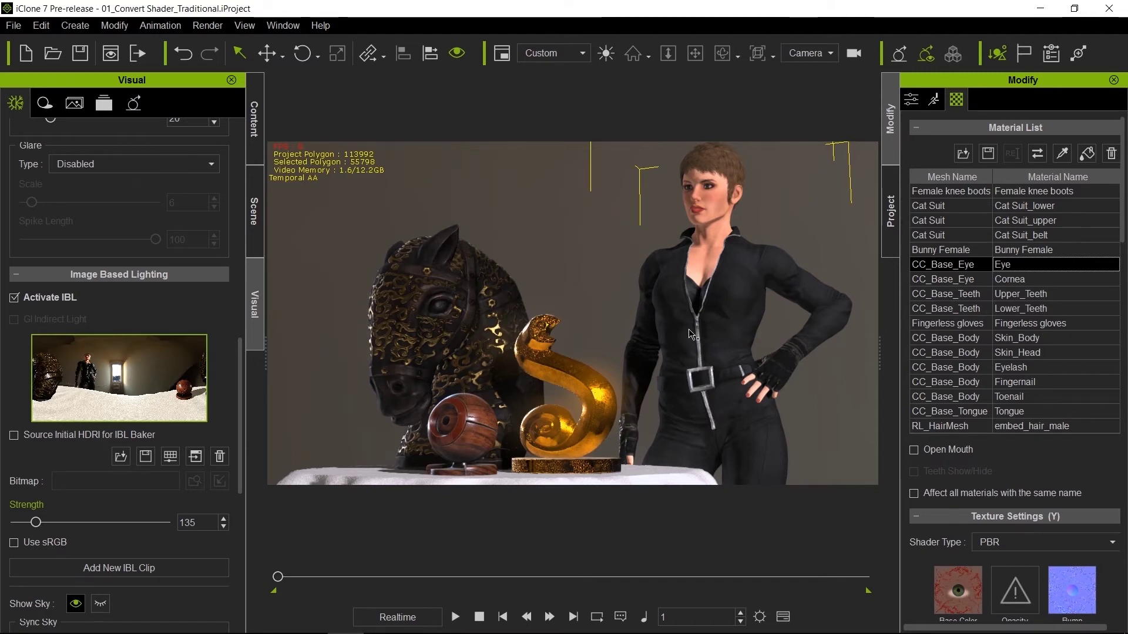
- Pick the cat suit's material in the viewport and add Cat Suit_lower to the selection
{"action": "key", "text": "p"}
{"action": "left_click", "coordinate": [752, 294]}
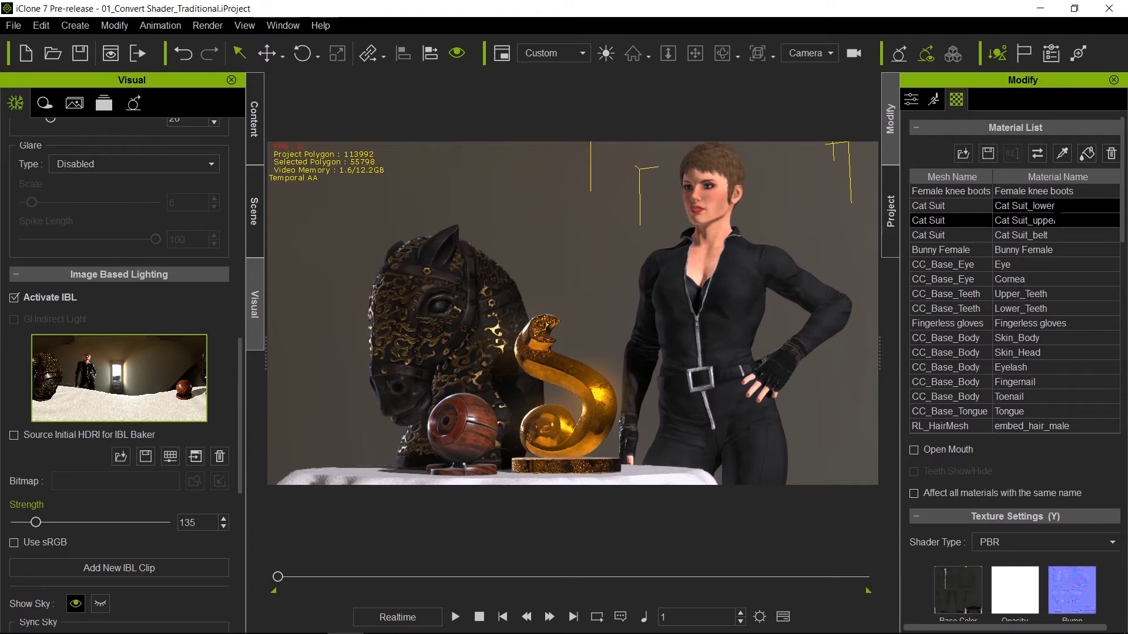
{"action": "left_click", "coordinate": [1025, 206]}
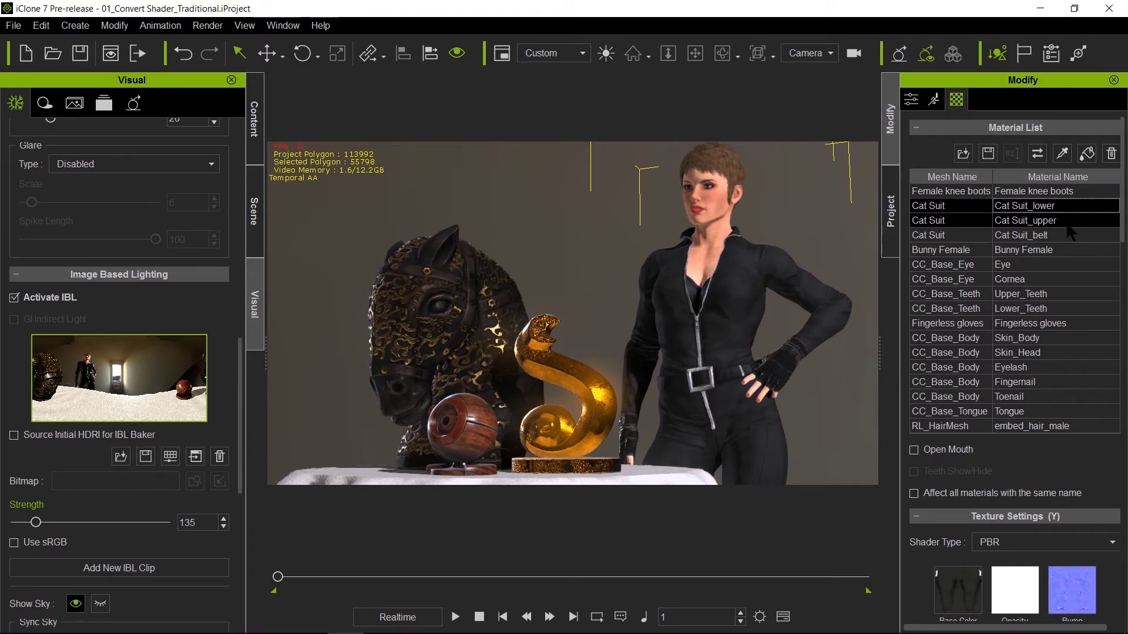
{"action": "scroll", "coordinate": [1031, 573], "scroll_direction": "down", "scroll_amount": 5}
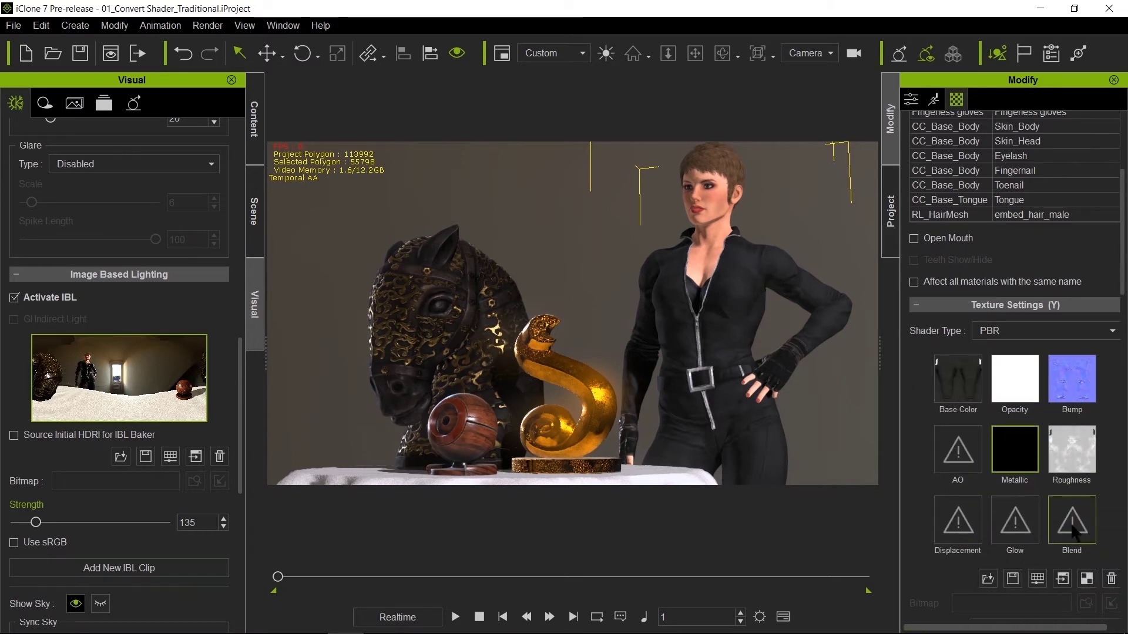
- Set the cat suit's Roughness map brightness to -55 in Adjust Color
{"action": "left_click", "coordinate": [1069, 451]}
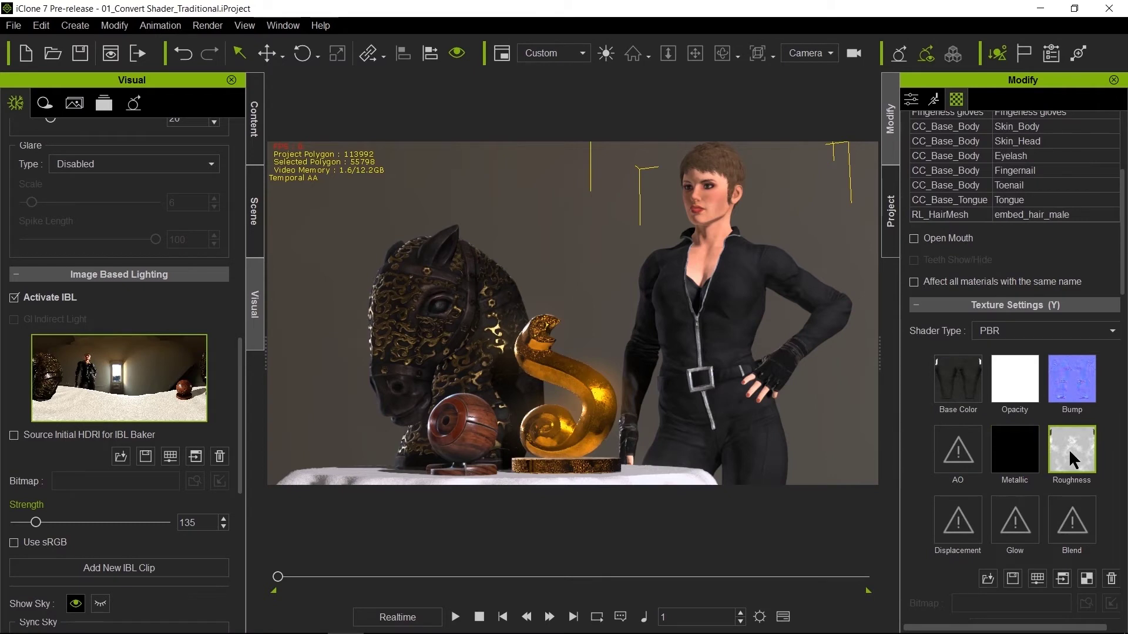
{"action": "double_click", "coordinate": [1070, 453]}
{"action": "left_click_drag", "start_coordinate": [742, 88], "coordinate": [392, 93]}
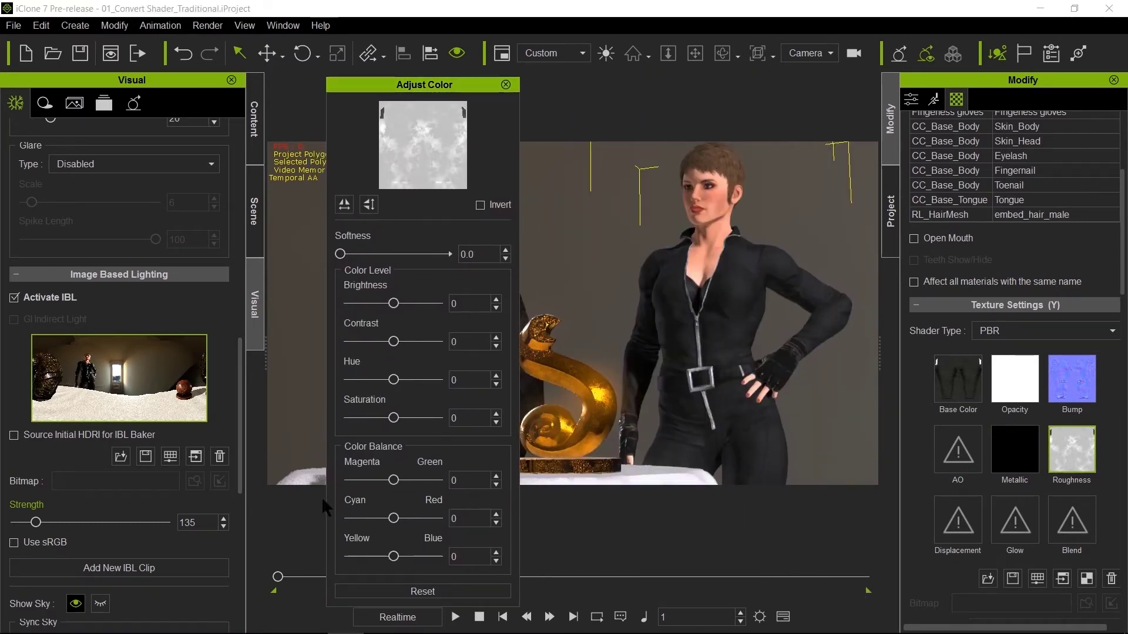
{"action": "left_click_drag", "start_coordinate": [396, 302], "coordinate": [370, 301]}
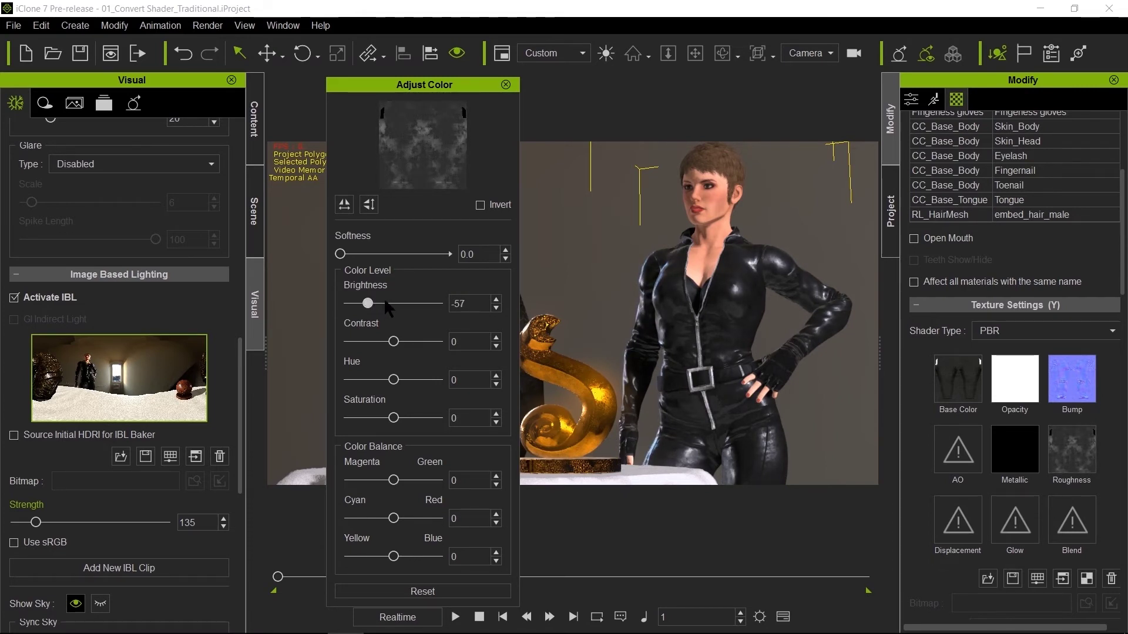
{"action": "left_click_drag", "start_coordinate": [367, 306], "coordinate": [361, 308]}
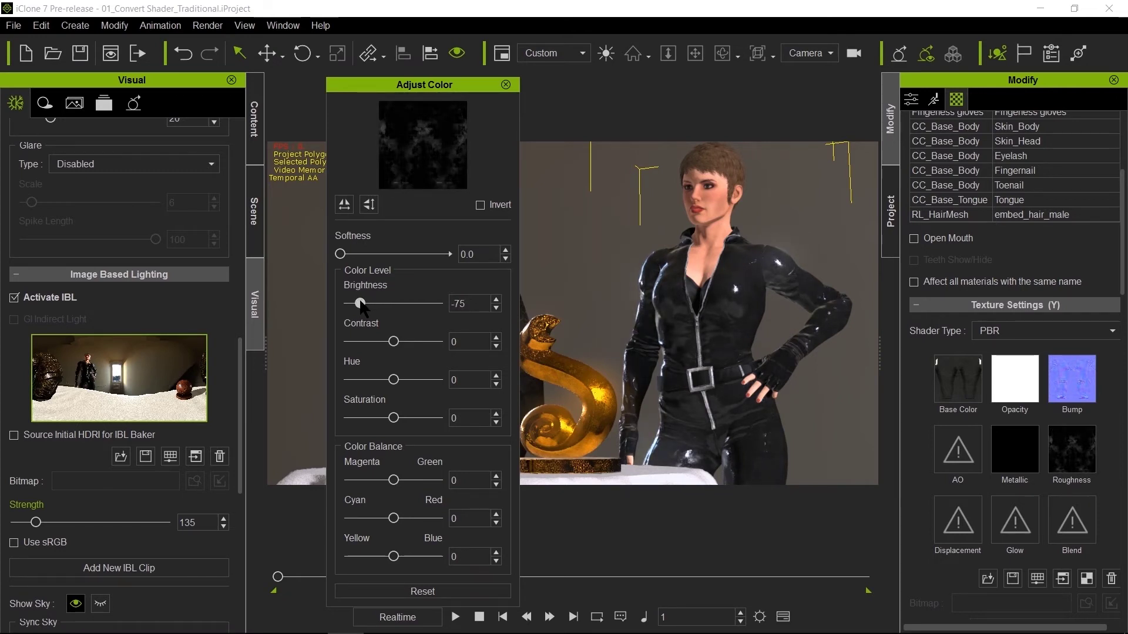
{"action": "left_click_drag", "start_coordinate": [360, 306], "coordinate": [371, 307]}
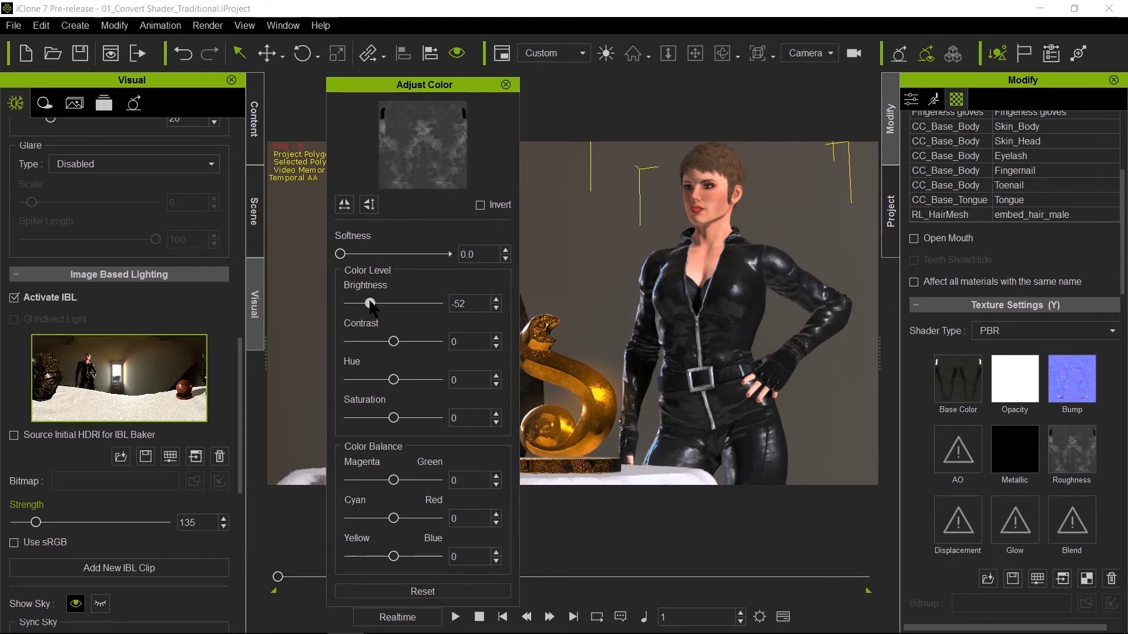
{"action": "left_click_drag", "start_coordinate": [369, 303], "coordinate": [368, 303]}
{"action": "left_click", "coordinate": [506, 84]}
{"action": "scroll", "coordinate": [1025, 203], "scroll_direction": "up", "scroll_amount": 3}
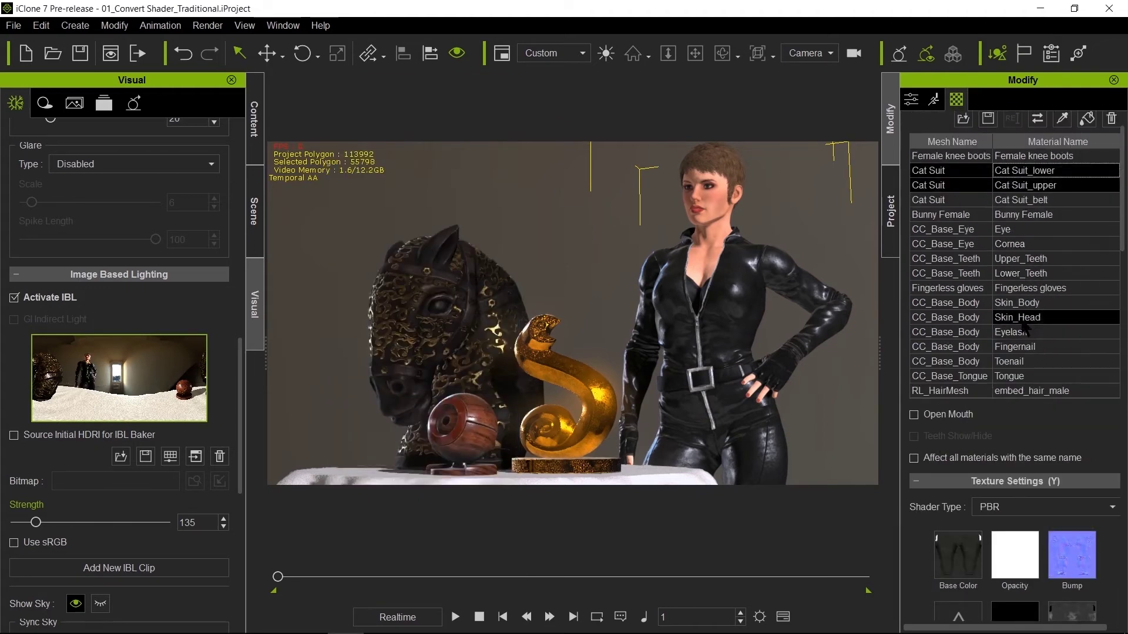
- Select Skin_Body and Skin_Head and darken their Roughness map brightness to about -48
{"action": "left_click", "coordinate": [1057, 318]}
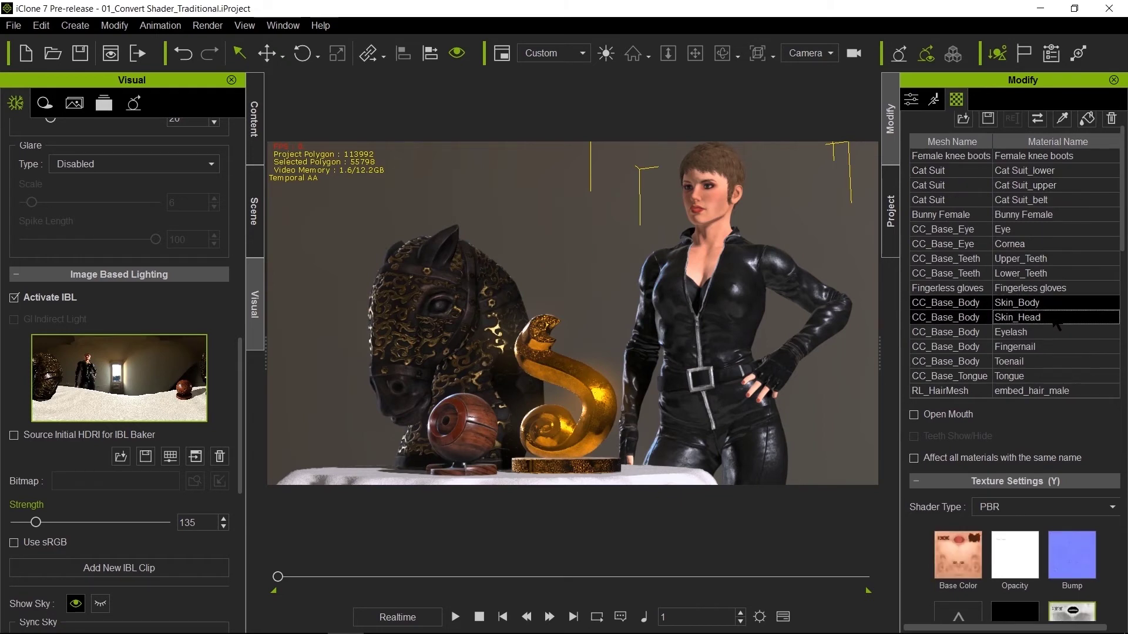
{"action": "scroll", "coordinate": [1040, 528], "scroll_direction": "down", "scroll_amount": 3}
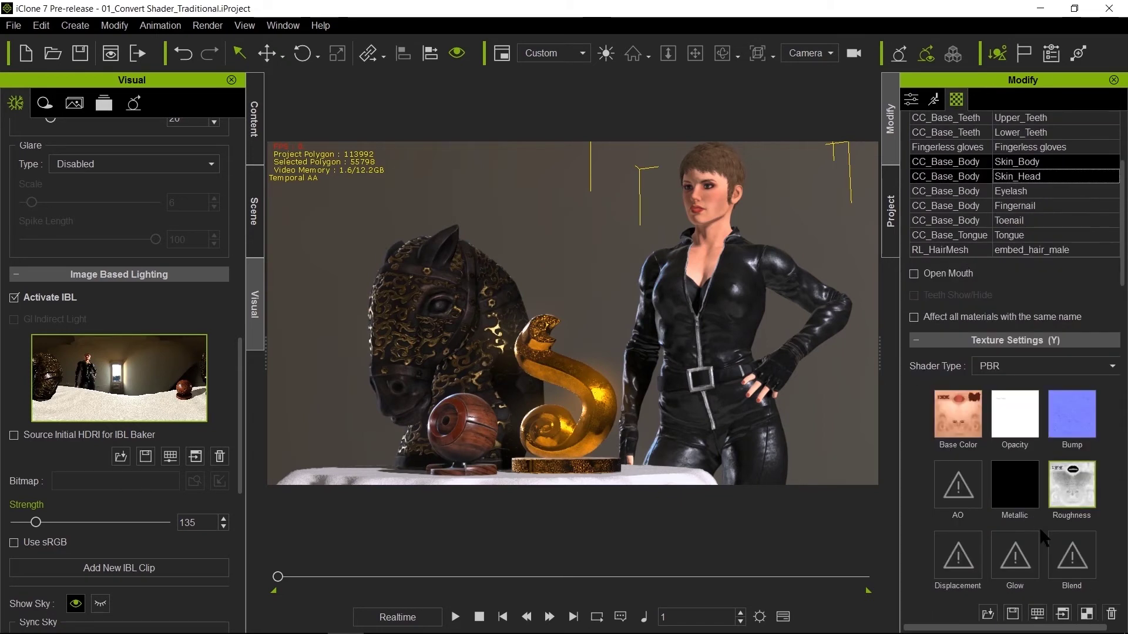
{"action": "double_click", "coordinate": [1071, 487]}
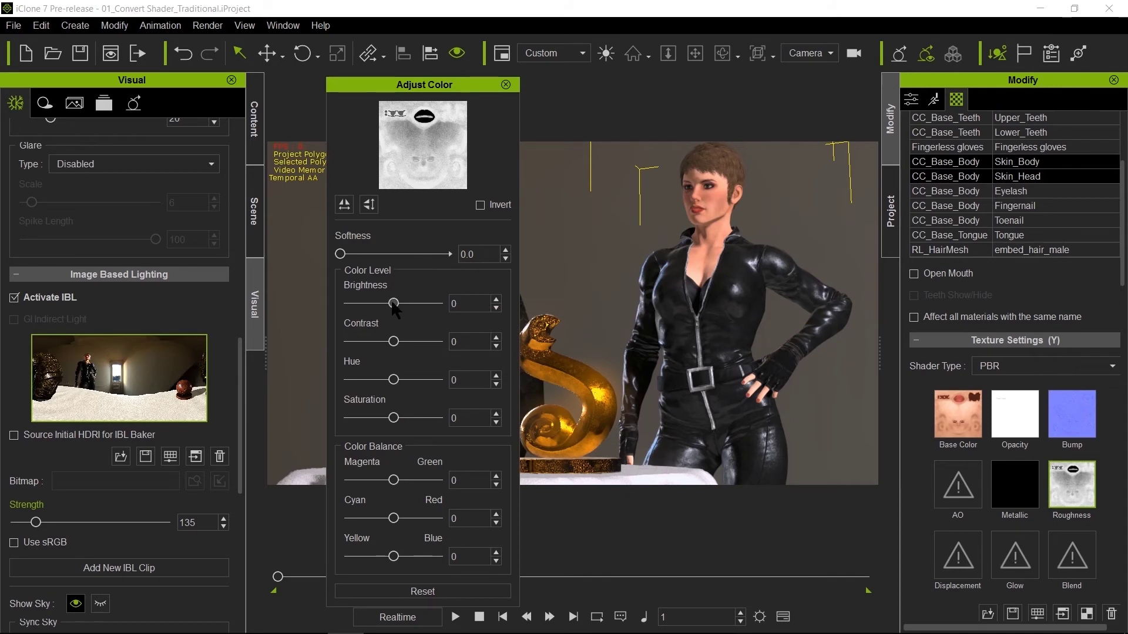
{"action": "mouse_move", "coordinate": [393, 303]}
{"action": "left_mouse_down"}
{"action": "mouse_move", "coordinate": [363, 304]}
{"action": "mouse_move", "coordinate": [374, 305]}
{"action": "left_mouse_up"}
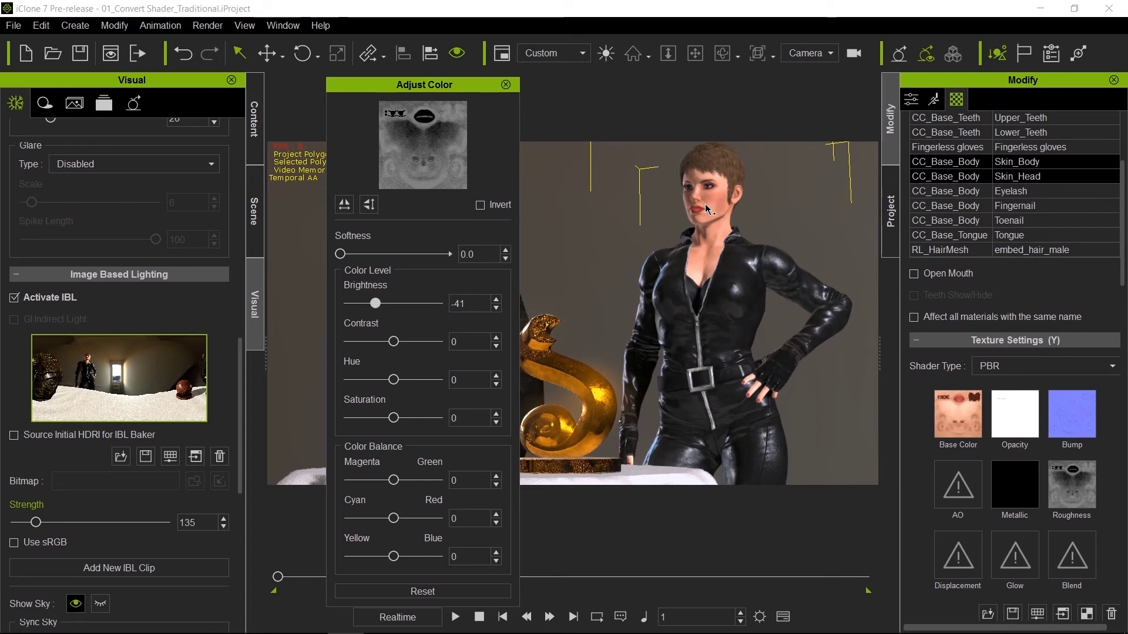
{"action": "key", "text": "e"}
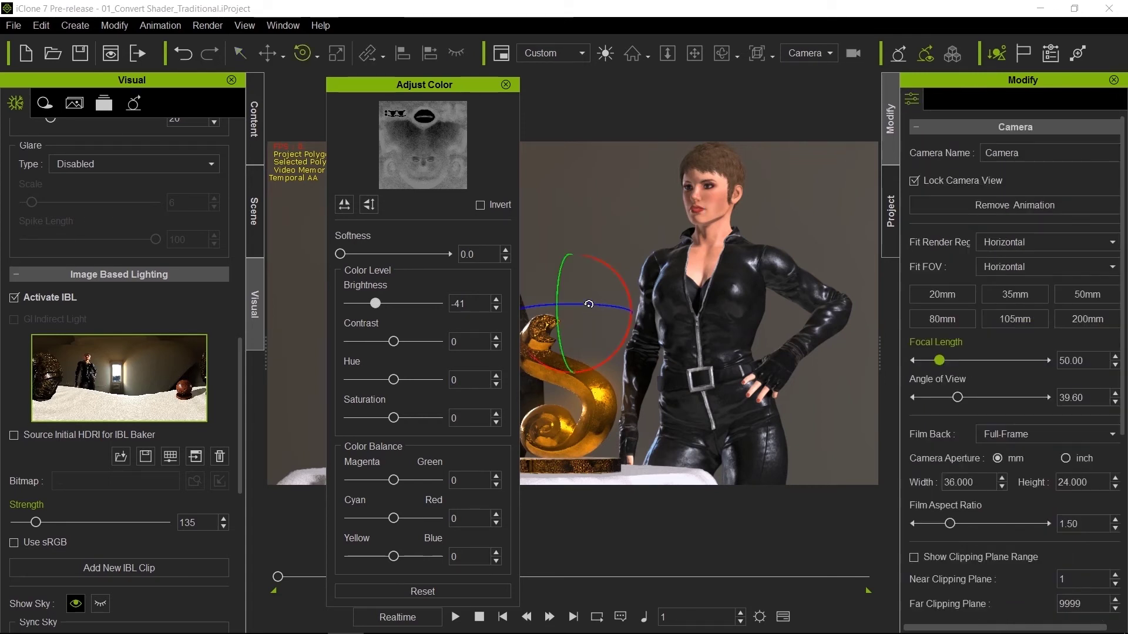
{"action": "left_click_drag", "start_coordinate": [584, 303], "coordinate": [1035, 291]}
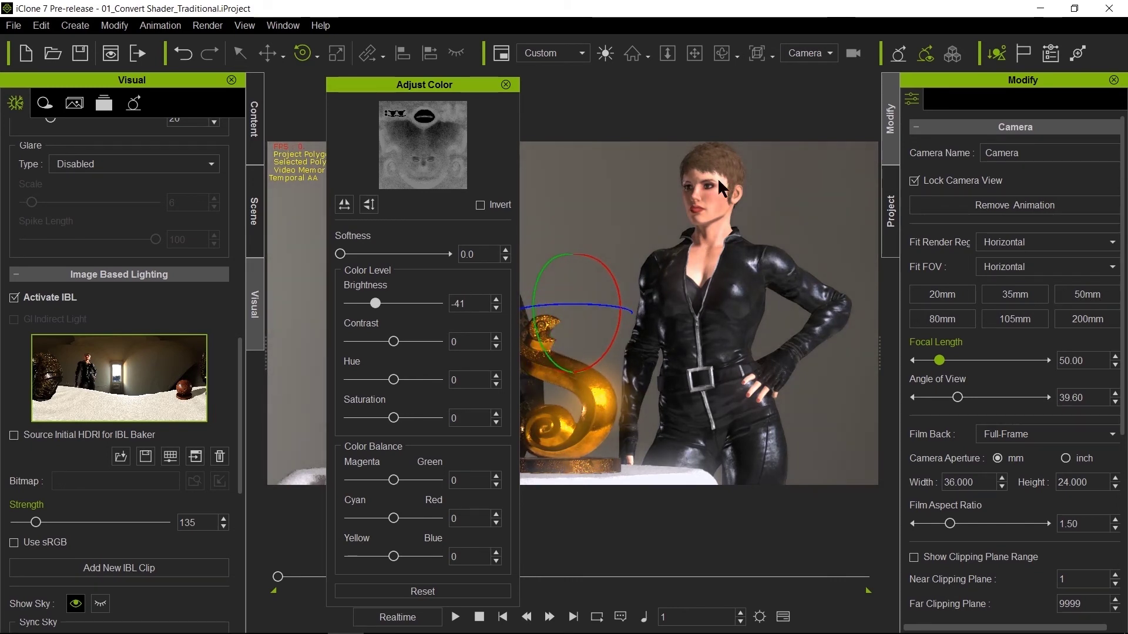
- Settle the skin Roughness brightness at -37, then show the scene tree
{"action": "left_click", "coordinate": [376, 304]}
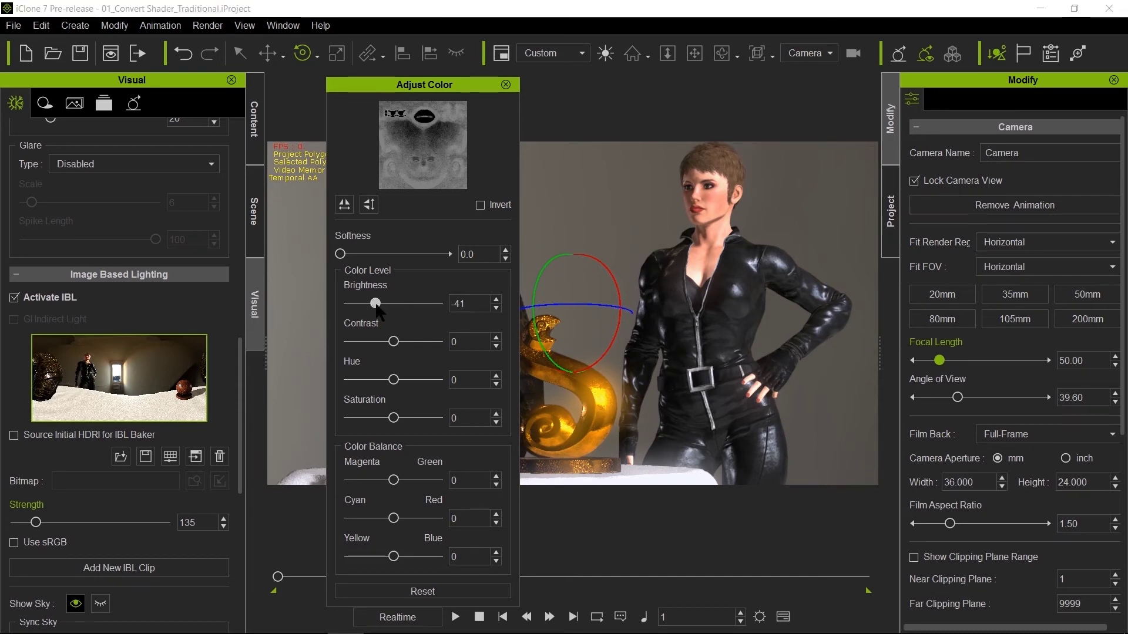
{"action": "left_click_drag", "start_coordinate": [376, 304], "coordinate": [380, 306]}
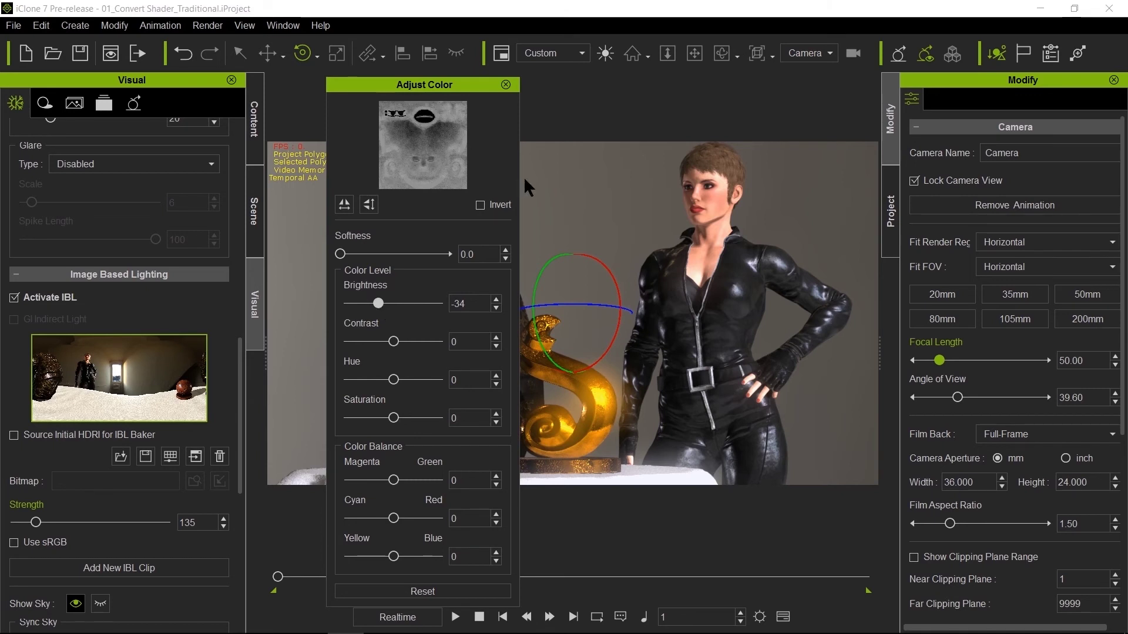
{"action": "left_click", "coordinate": [506, 85]}
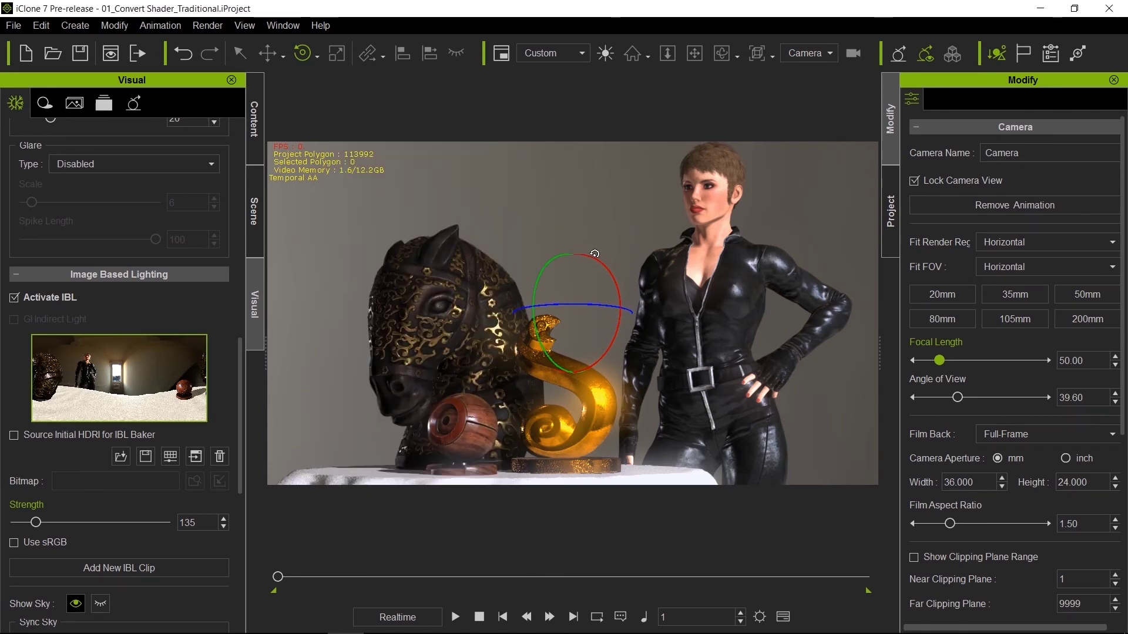
{"action": "key", "text": "q"}
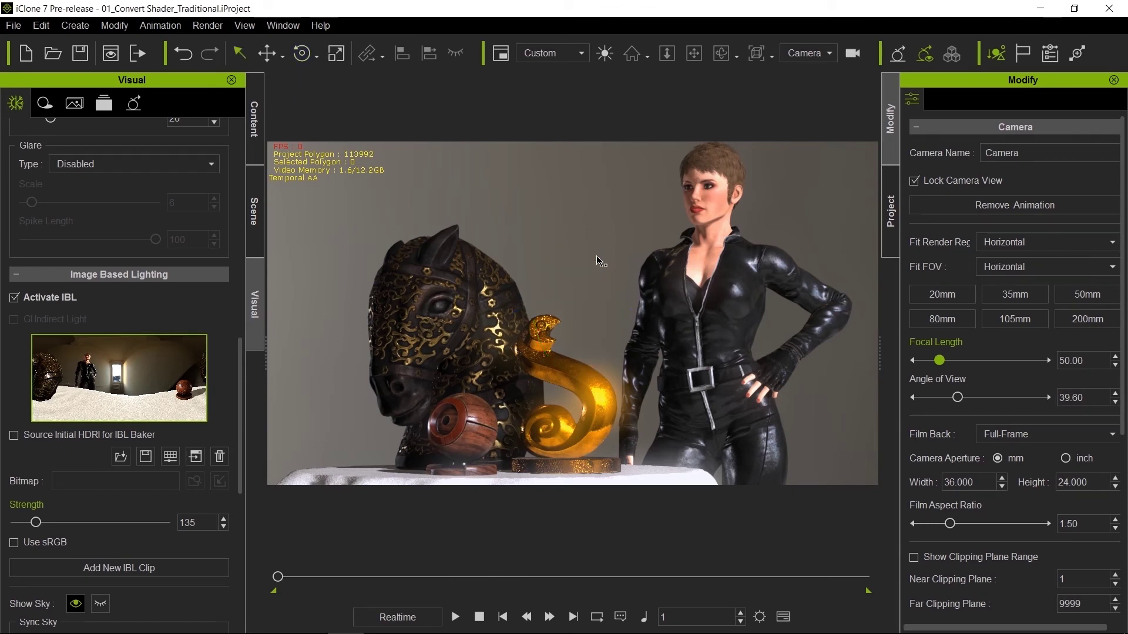
{"action": "left_click", "coordinate": [255, 212]}
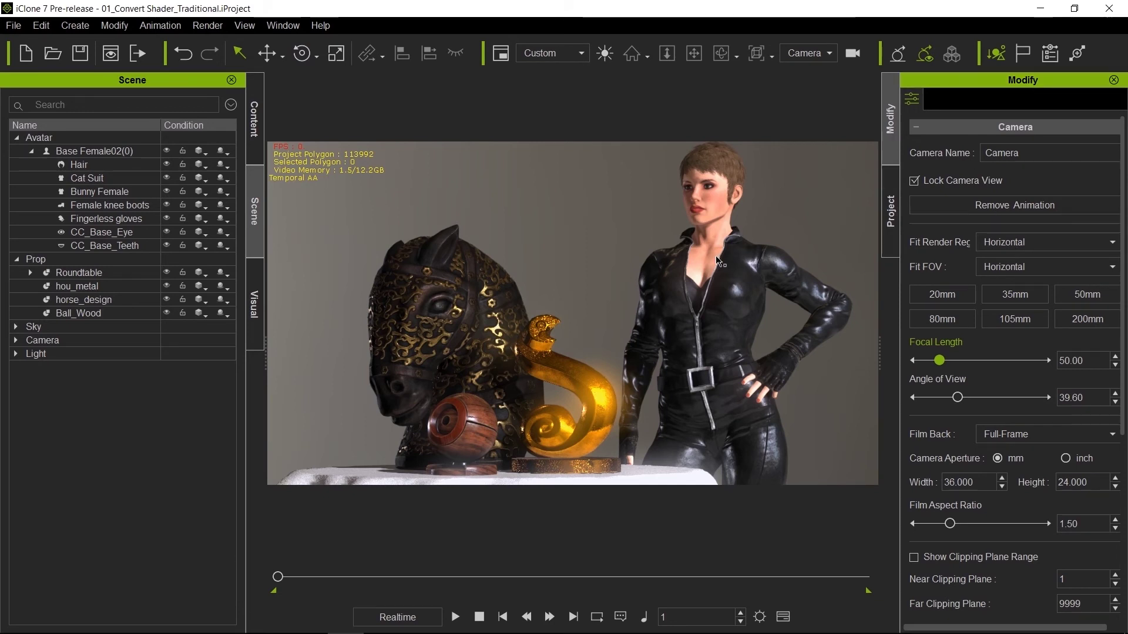
- Give the character's Skin_Body material a pale peach Diffuse Color, RGB 255, 235, 215 (#ffebd7)
{"action": "left_click", "coordinate": [717, 215]}
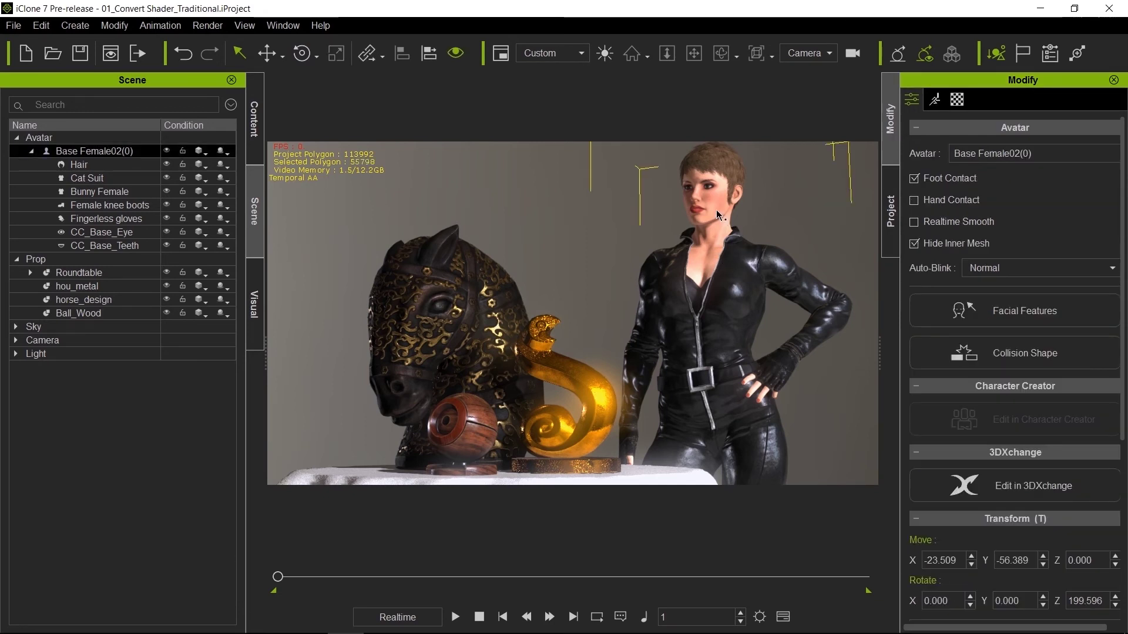
{"action": "left_click", "coordinate": [957, 100]}
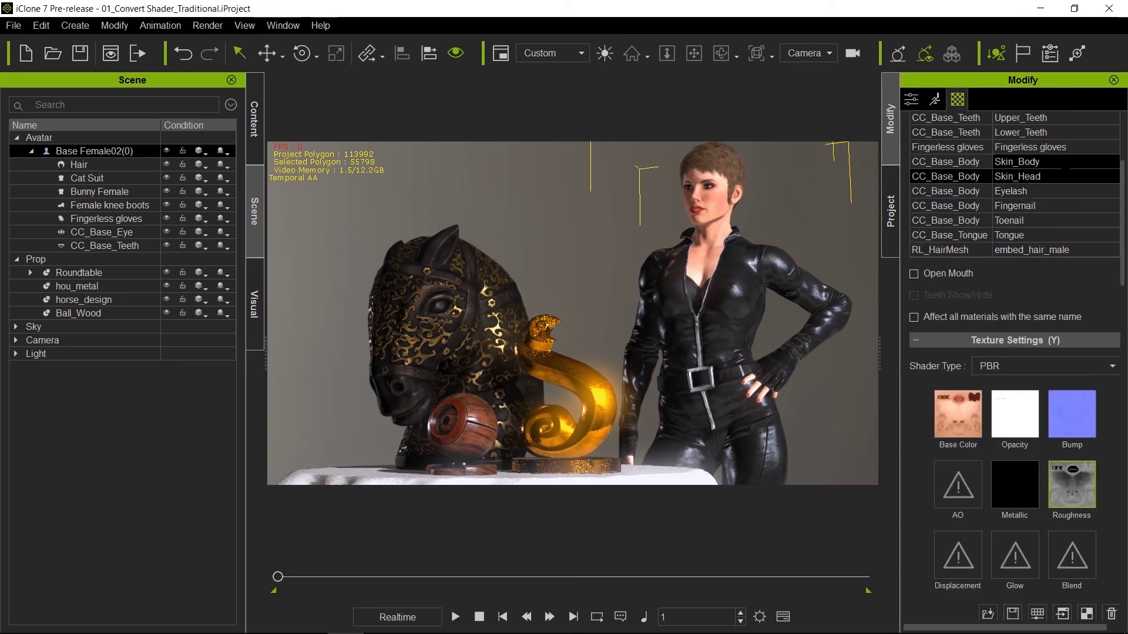
{"action": "left_click", "coordinate": [1025, 162]}
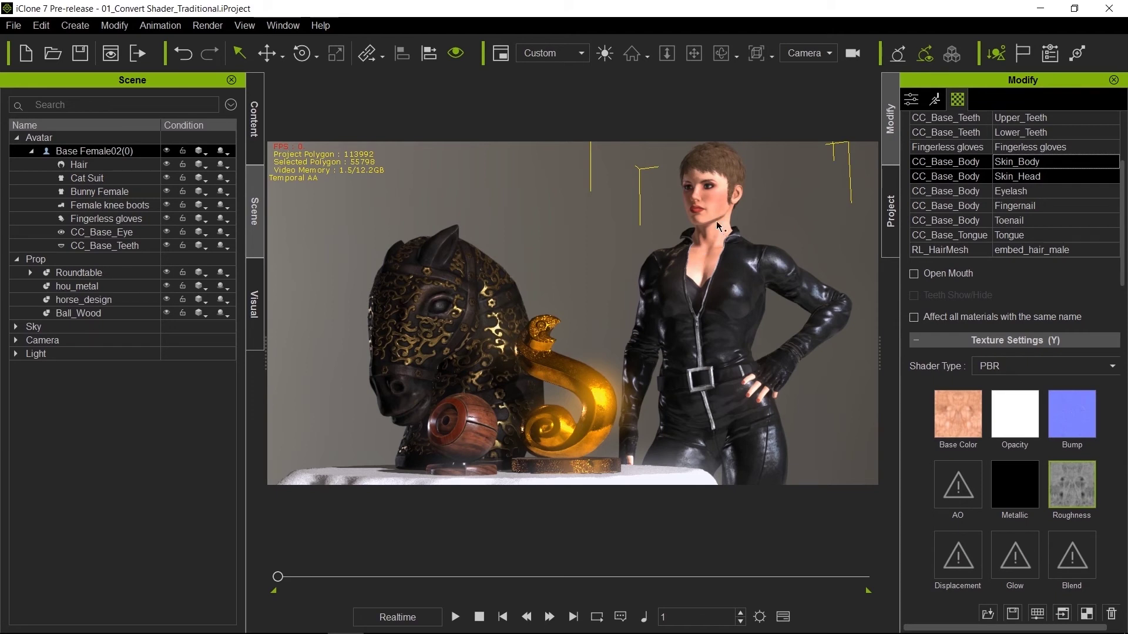
{"action": "scroll", "coordinate": [1065, 414], "scroll_direction": "down", "scroll_amount": 10}
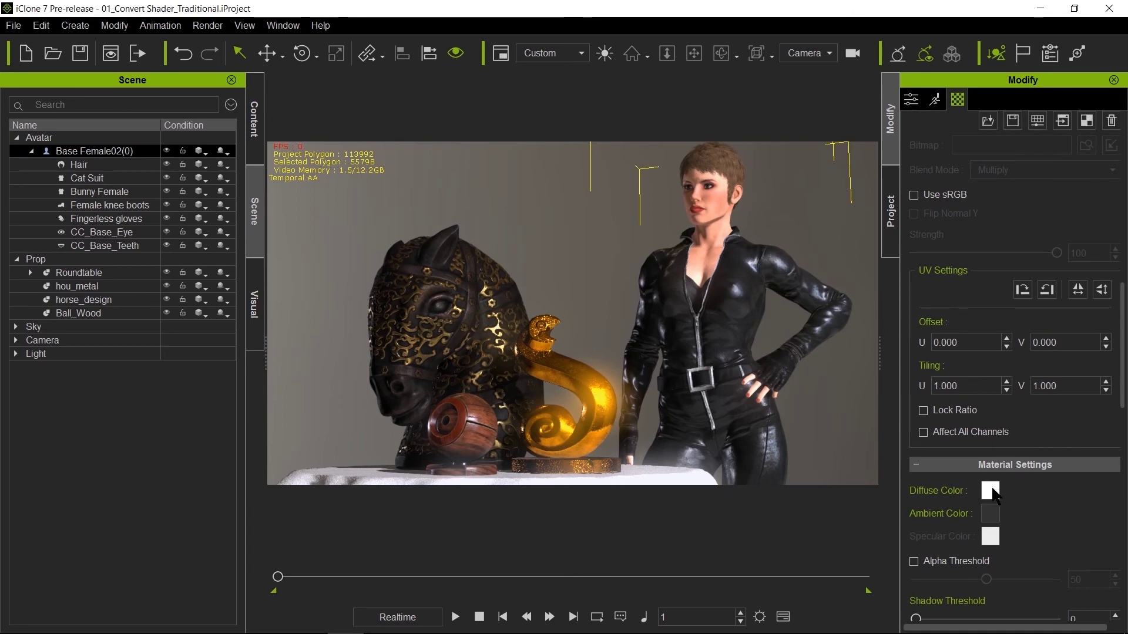
{"action": "left_click", "coordinate": [991, 491]}
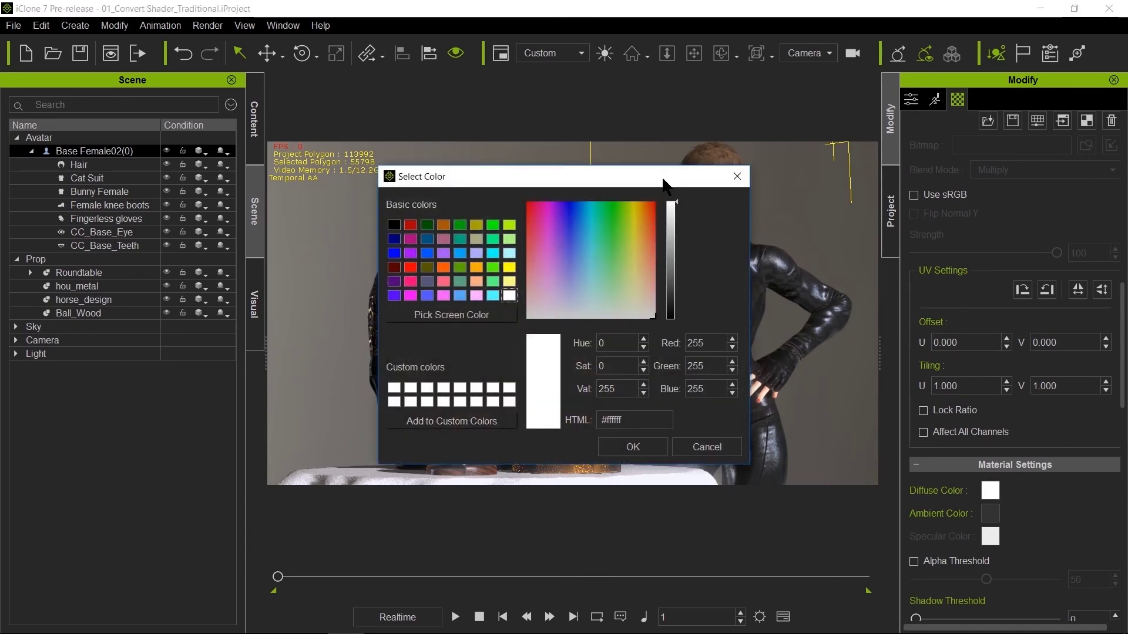
{"action": "left_click_drag", "start_coordinate": [662, 179], "coordinate": [498, 174]}
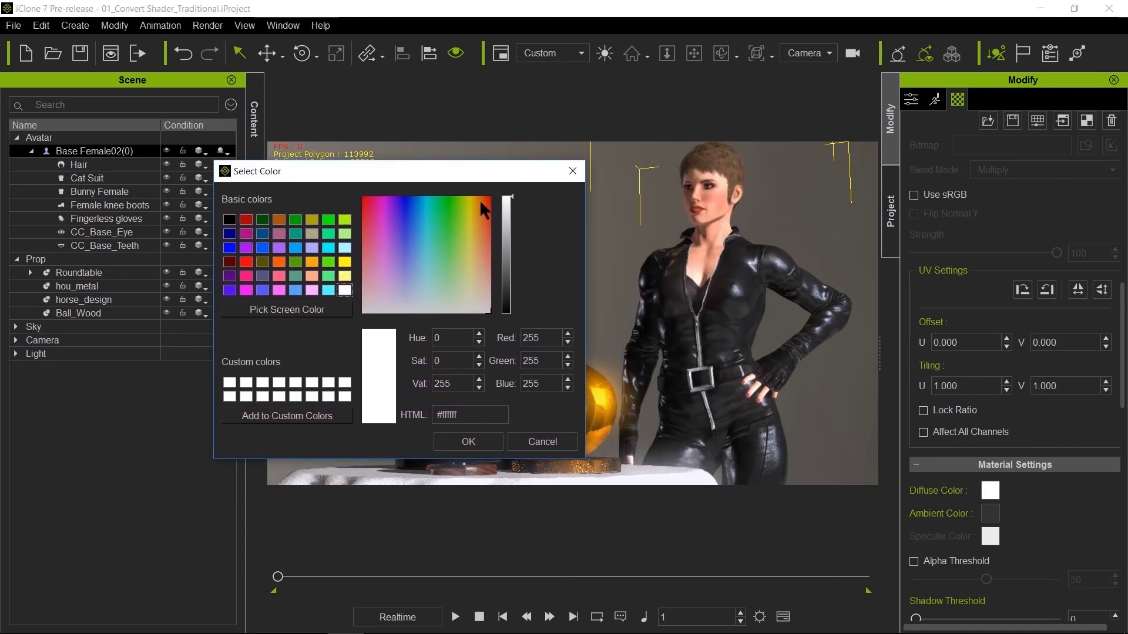
{"action": "left_click", "coordinate": [479, 291]}
{"action": "left_click_drag", "start_coordinate": [479, 292], "coordinate": [480, 294]}
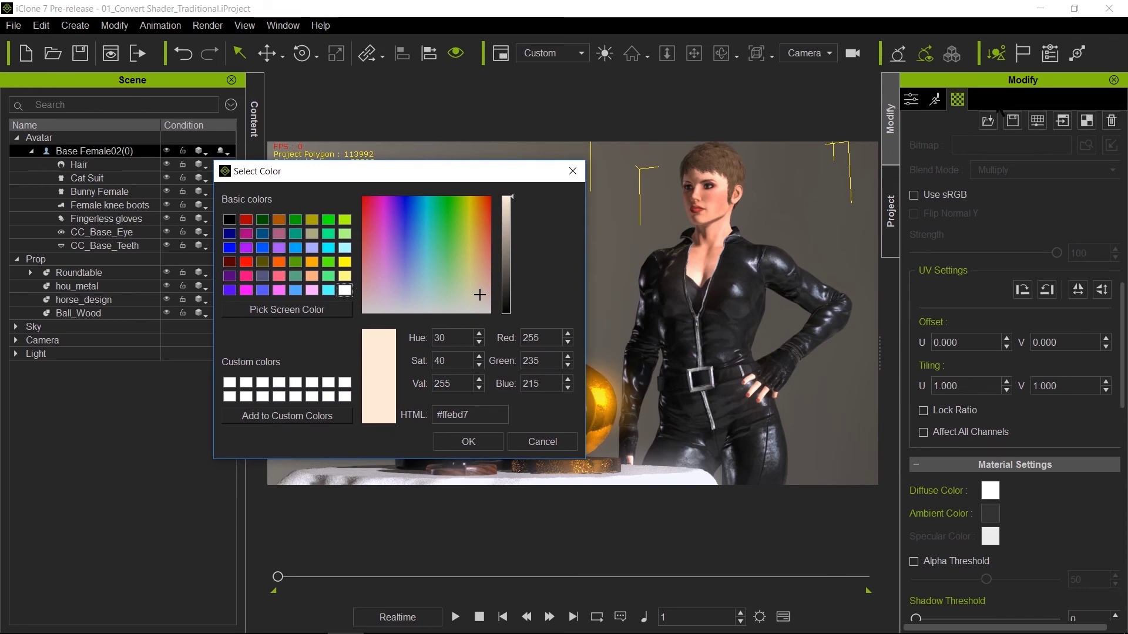
{"action": "left_click", "coordinate": [452, 444]}
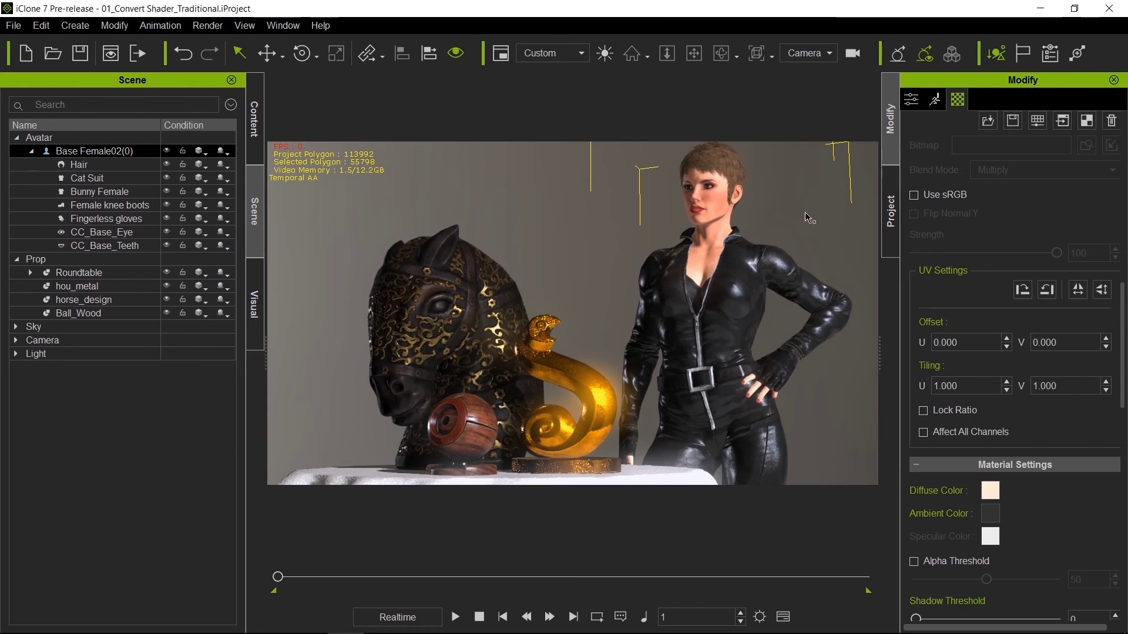
- Select the hair and darken its Roughness map brightness
{"action": "left_click", "coordinate": [728, 164]}
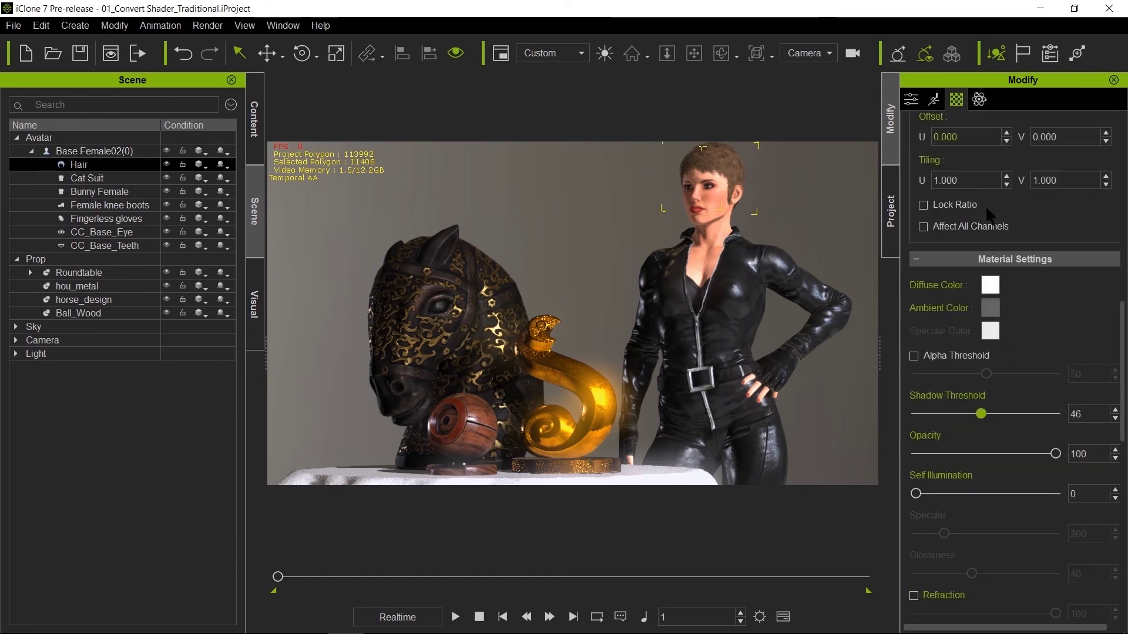
{"action": "scroll", "coordinate": [1049, 338], "scroll_direction": "up", "scroll_amount": 10}
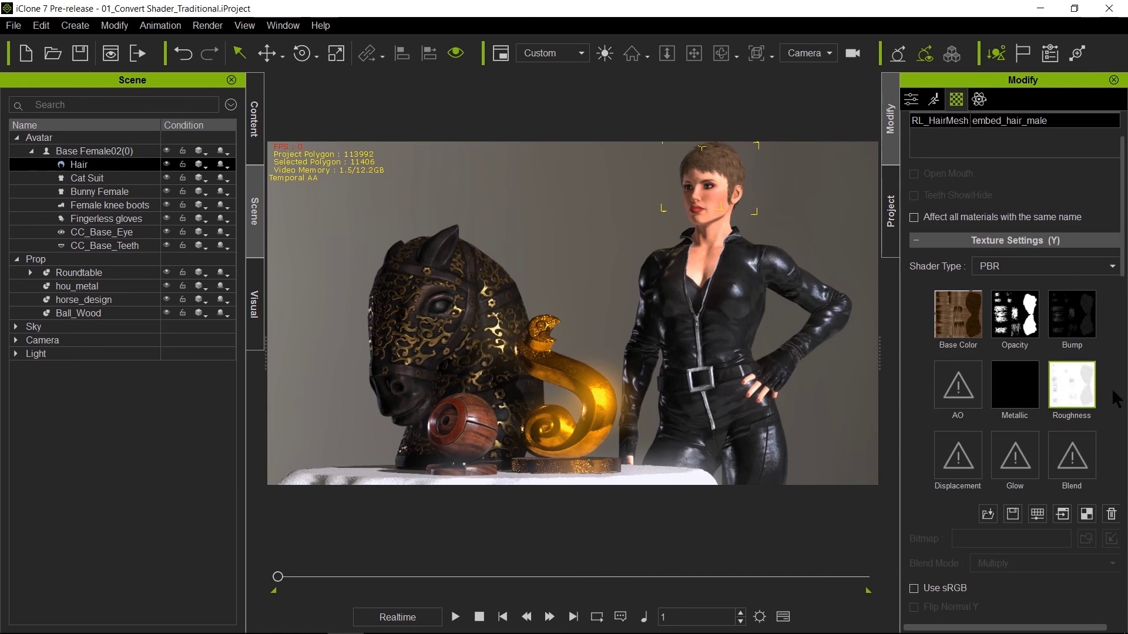
{"action": "left_click", "coordinate": [1080, 382]}
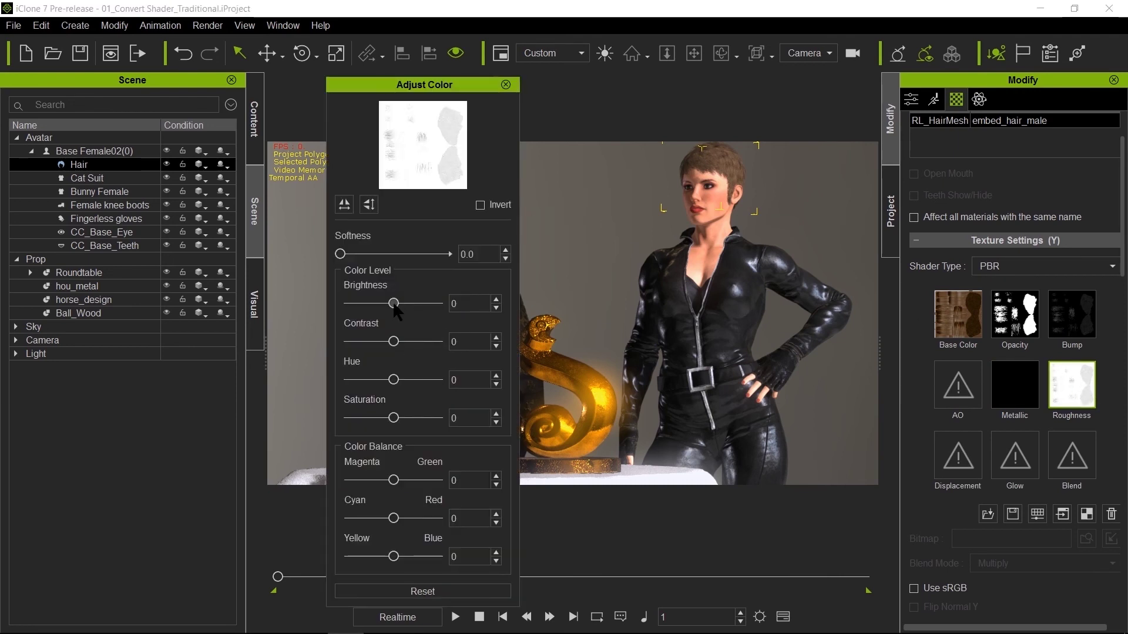
{"action": "left_click_drag", "start_coordinate": [393, 303], "coordinate": [365, 305]}
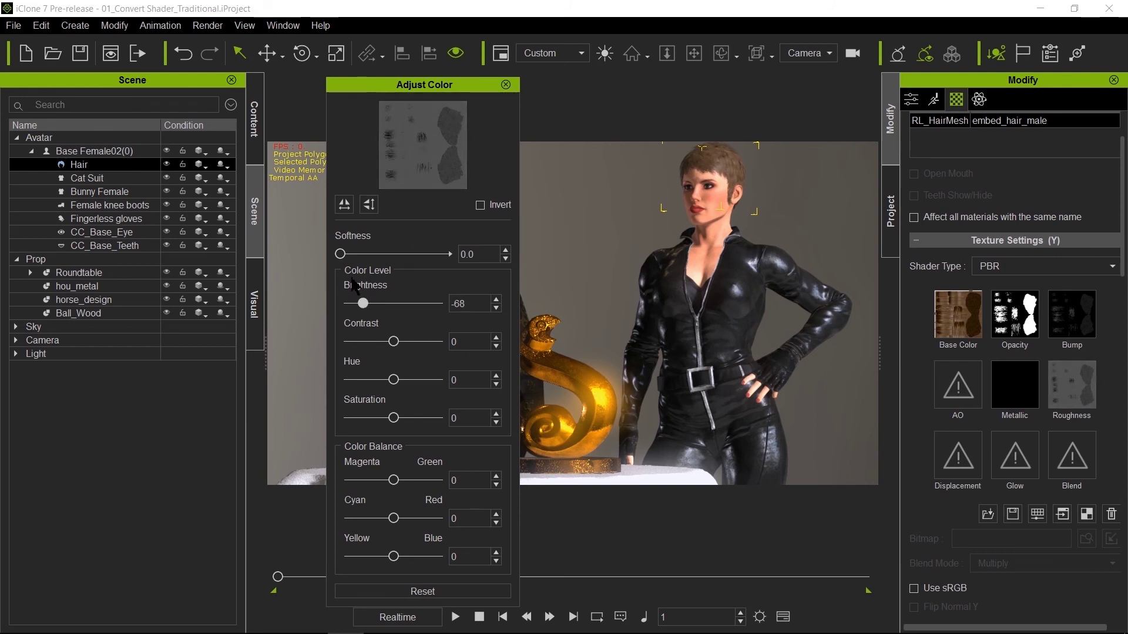
{"action": "left_click_drag", "start_coordinate": [363, 303], "coordinate": [360, 304]}
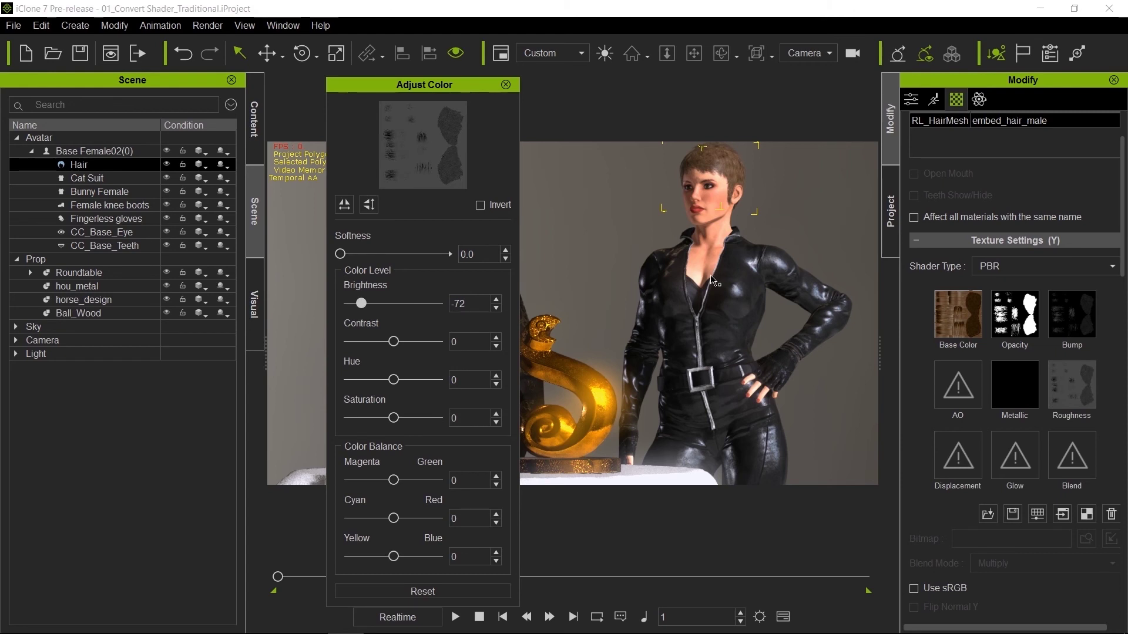
- Turn the scene light to brighten the backdrop and settle hair roughness at -69
{"action": "key", "text": "Escape"}
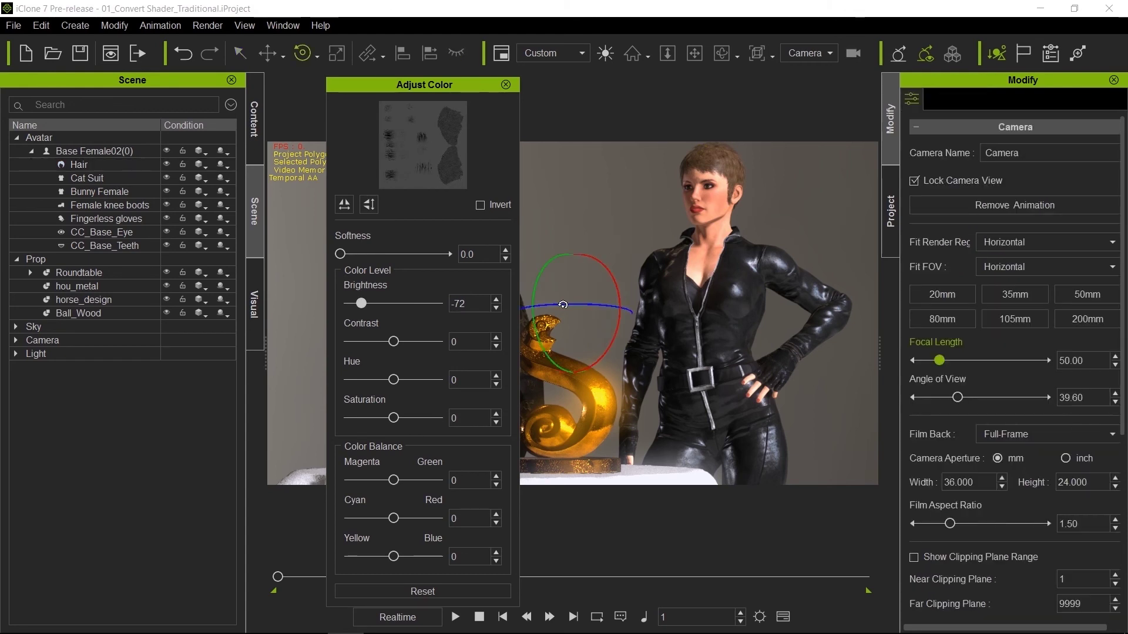
{"action": "left_click_drag", "start_coordinate": [563, 305], "coordinate": [322, 312]}
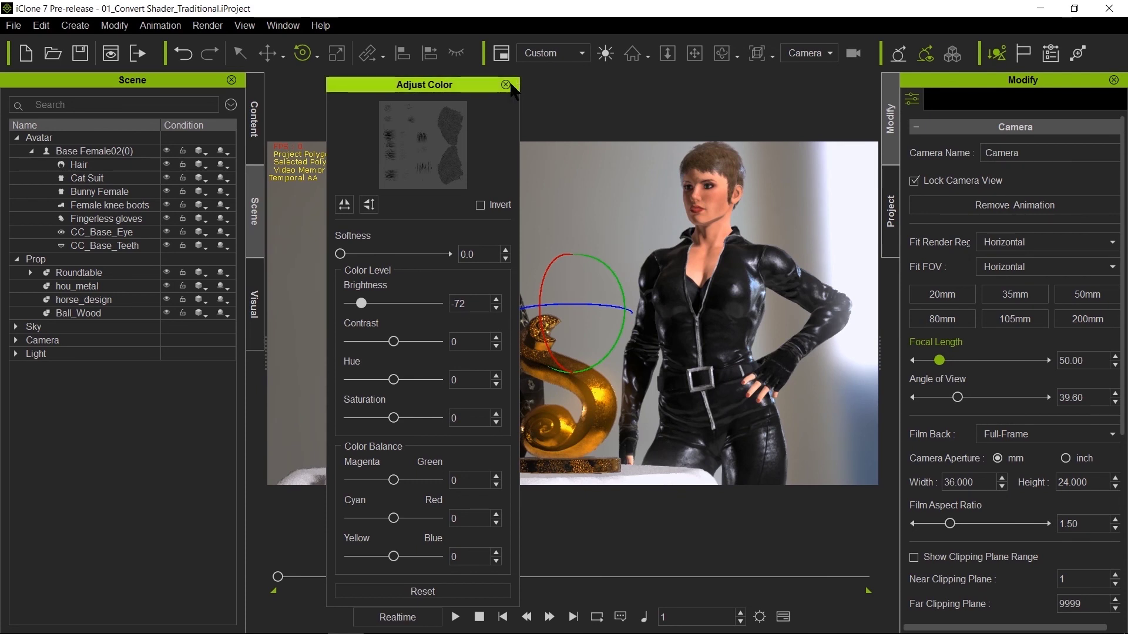
{"action": "left_click_drag", "start_coordinate": [361, 304], "coordinate": [363, 305]}
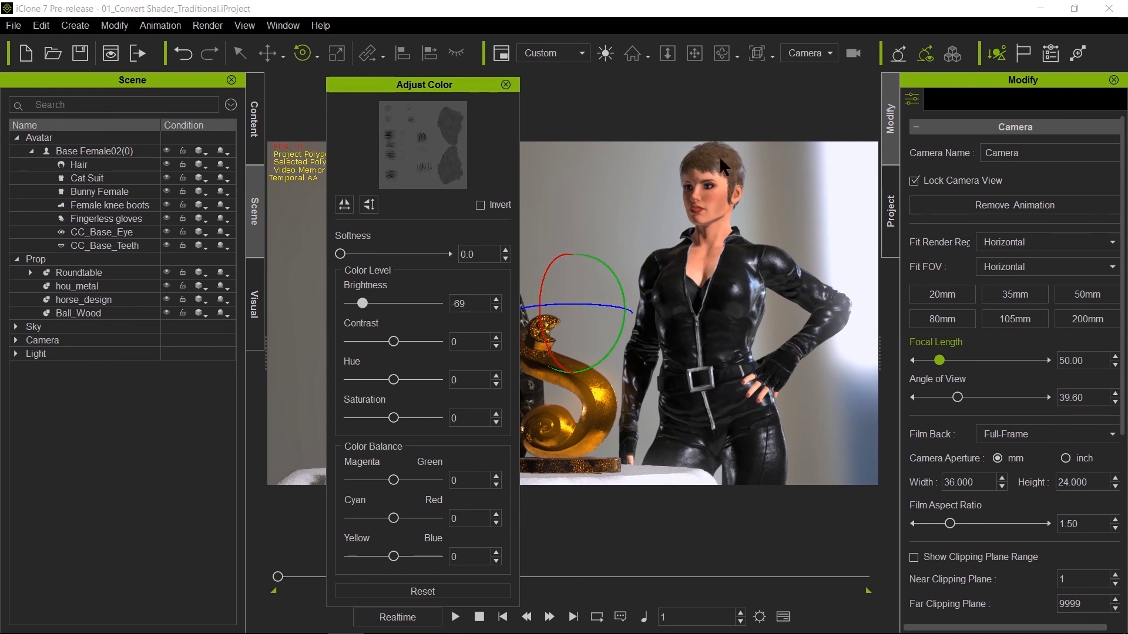
{"action": "left_click", "coordinate": [505, 84]}
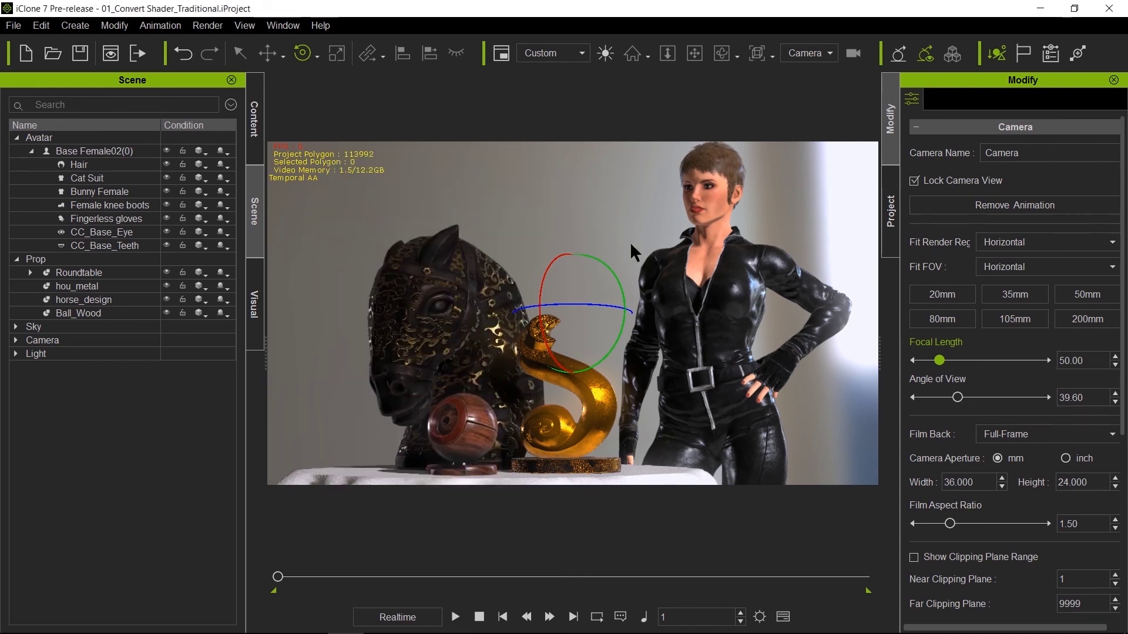
{"action": "key", "text": "q"}
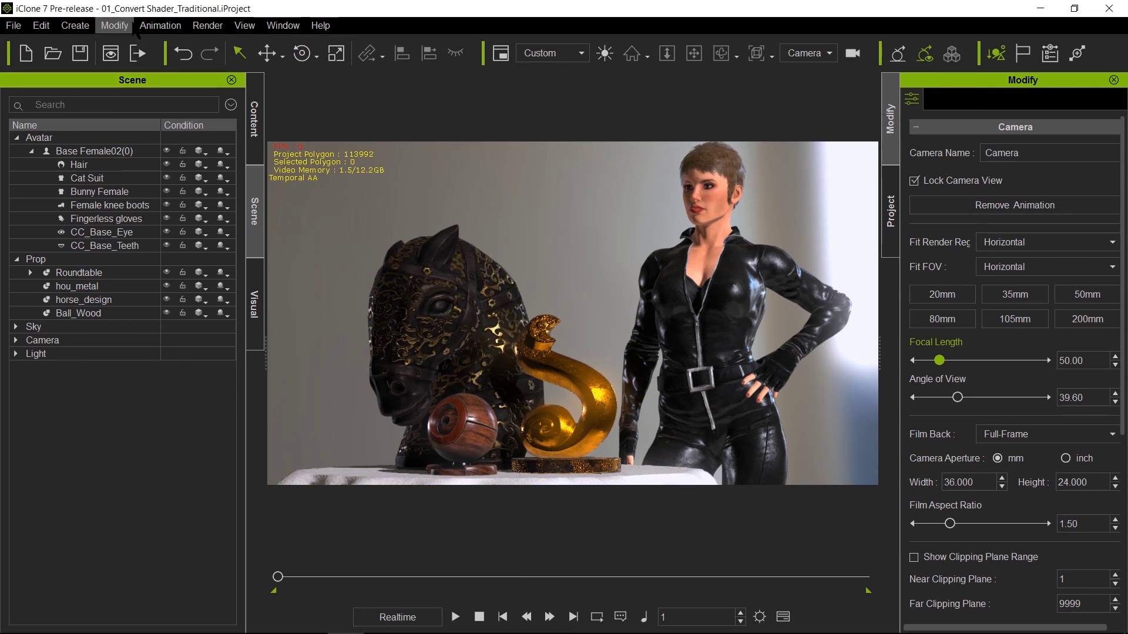
- Convert all shaders in the scene to PBR with Modify > Convert All Shaders
{"action": "left_click", "coordinate": [111, 24]}
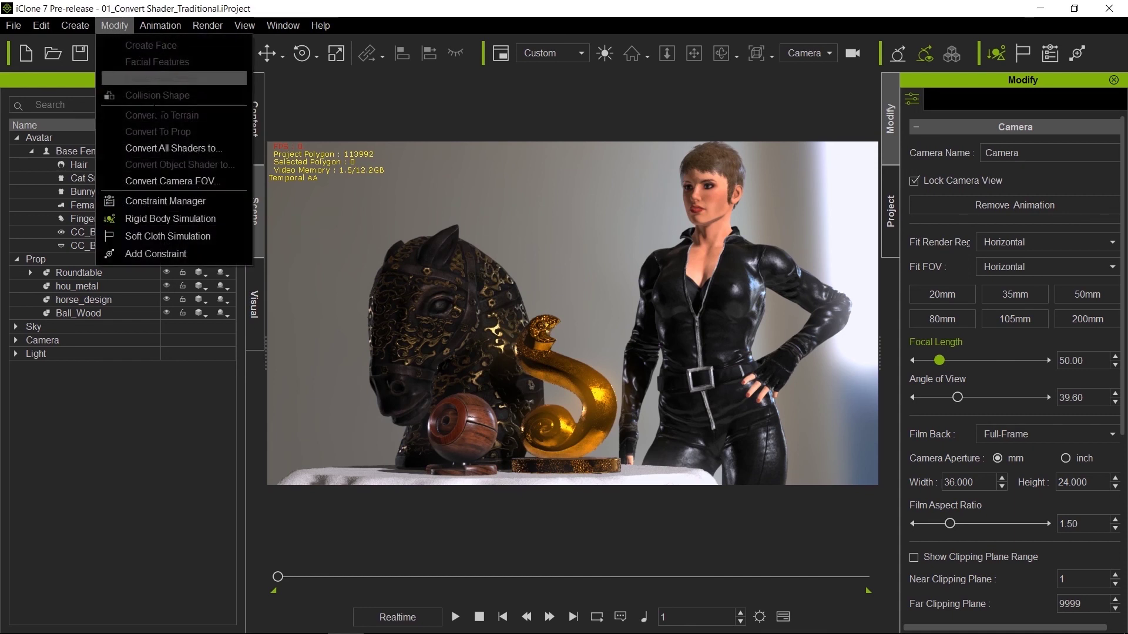
{"action": "left_click", "coordinate": [210, 149]}
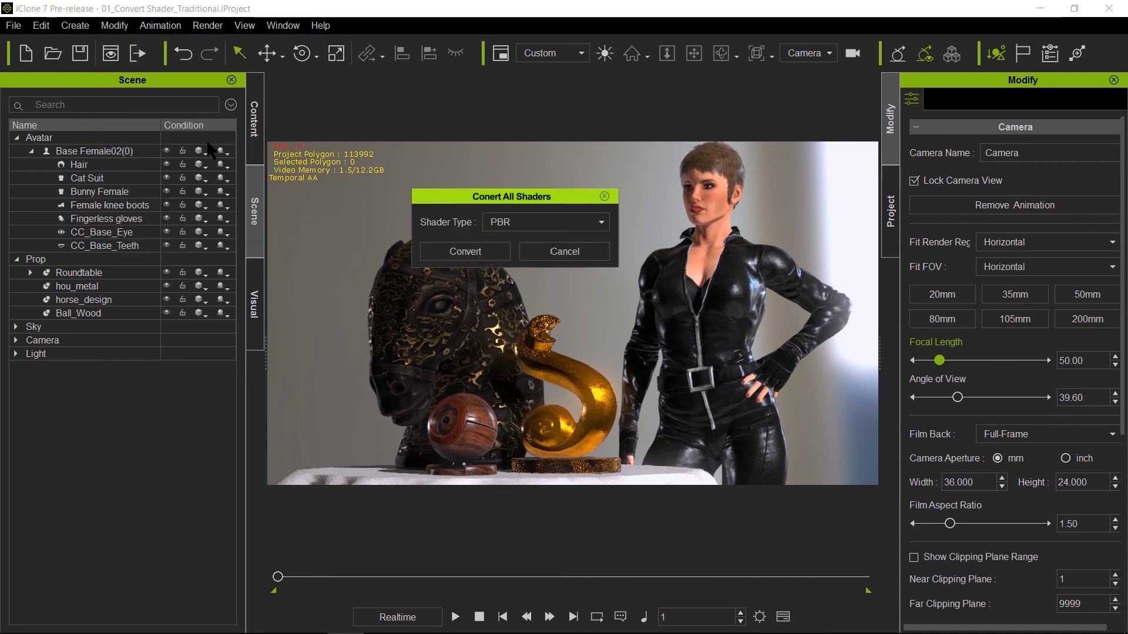
{"action": "left_click", "coordinate": [490, 251]}
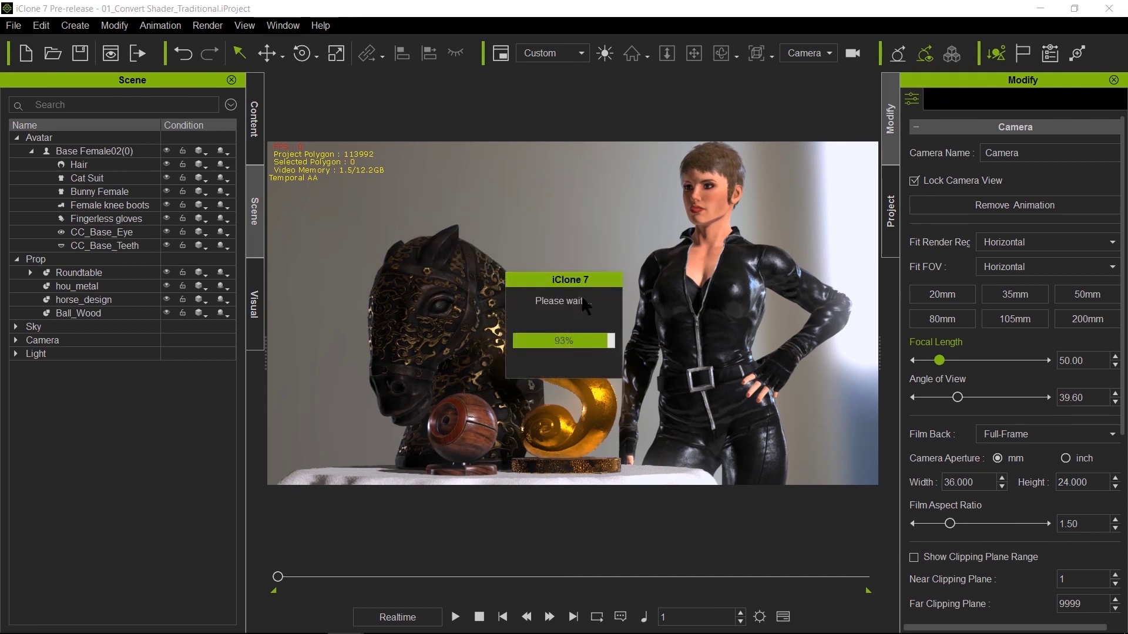
- Check that the Roundtable prop's materials are now PBR
{"action": "left_click", "coordinate": [664, 469]}
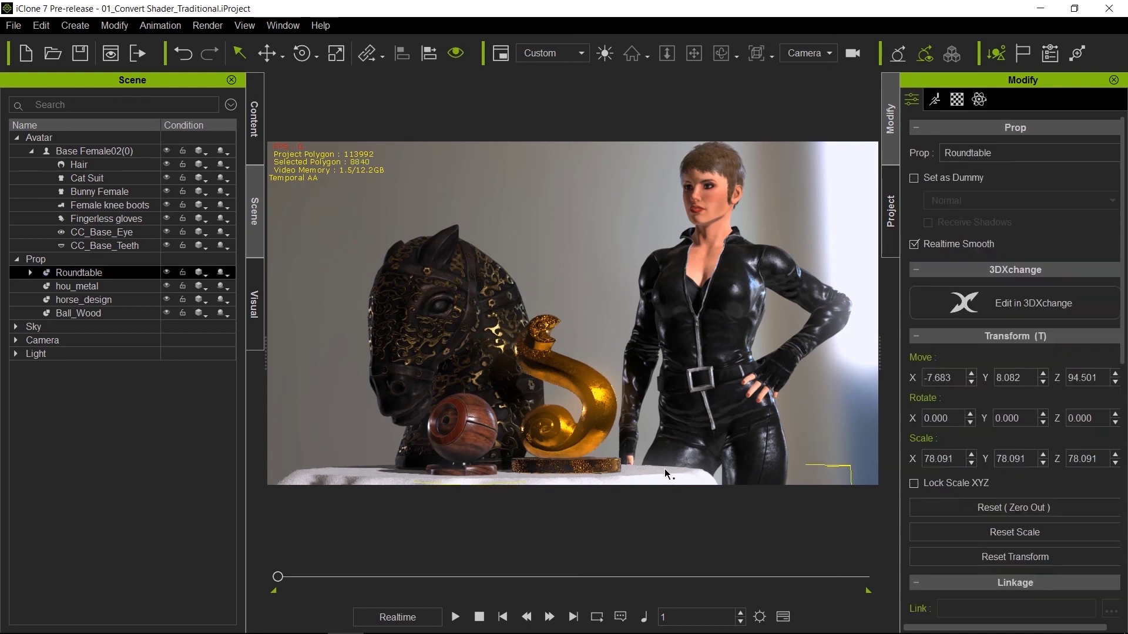
{"action": "left_click", "coordinate": [957, 99]}
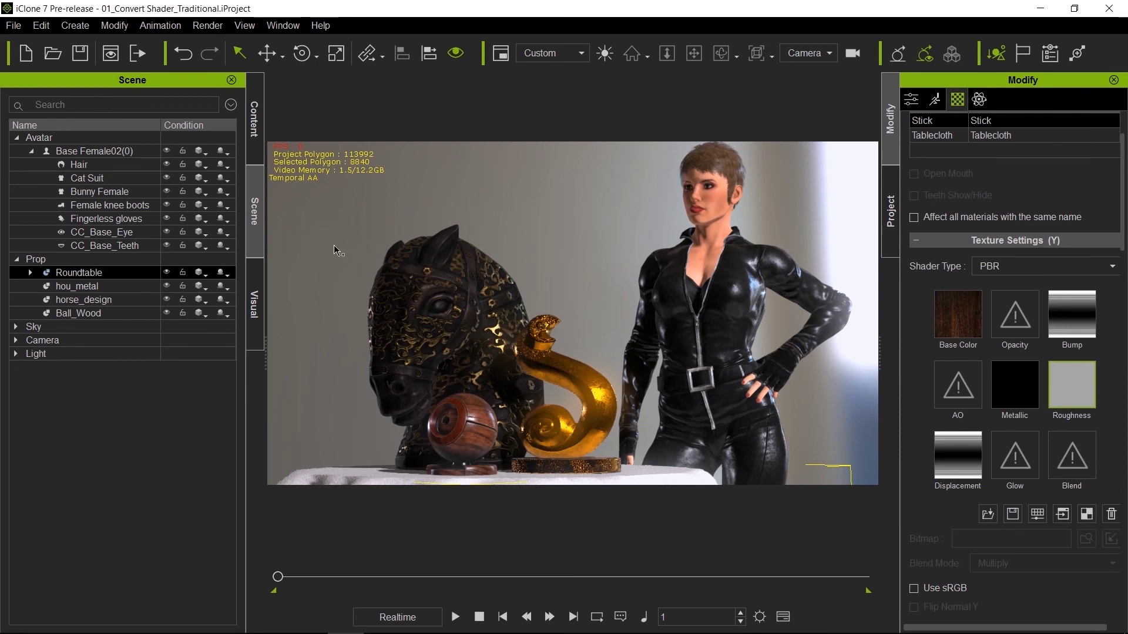
{"action": "left_click", "coordinate": [617, 205]}
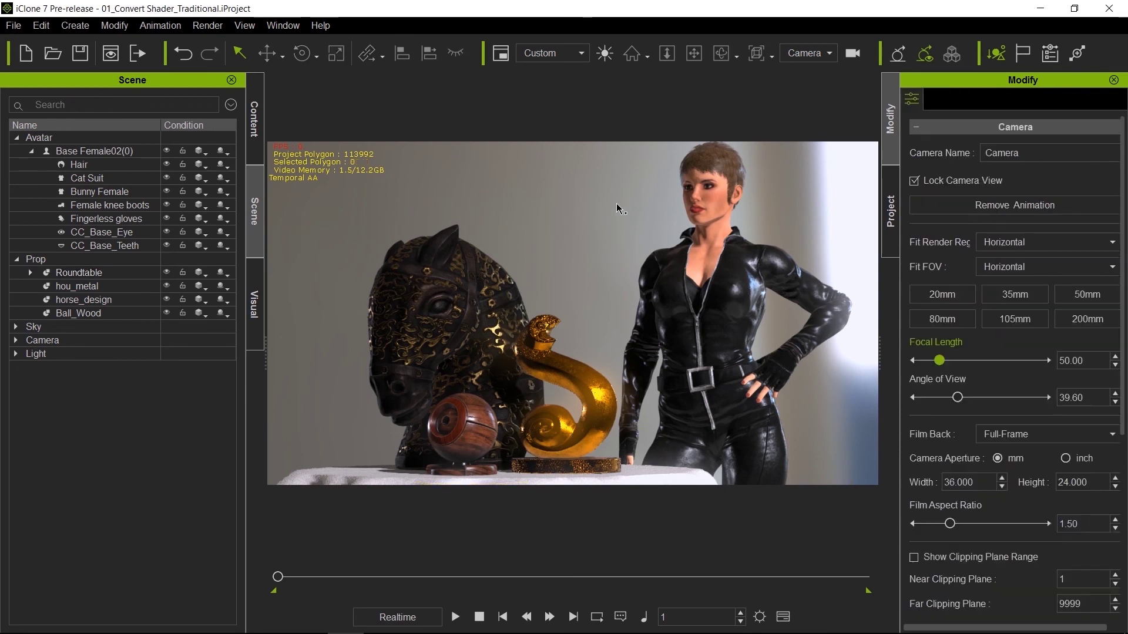